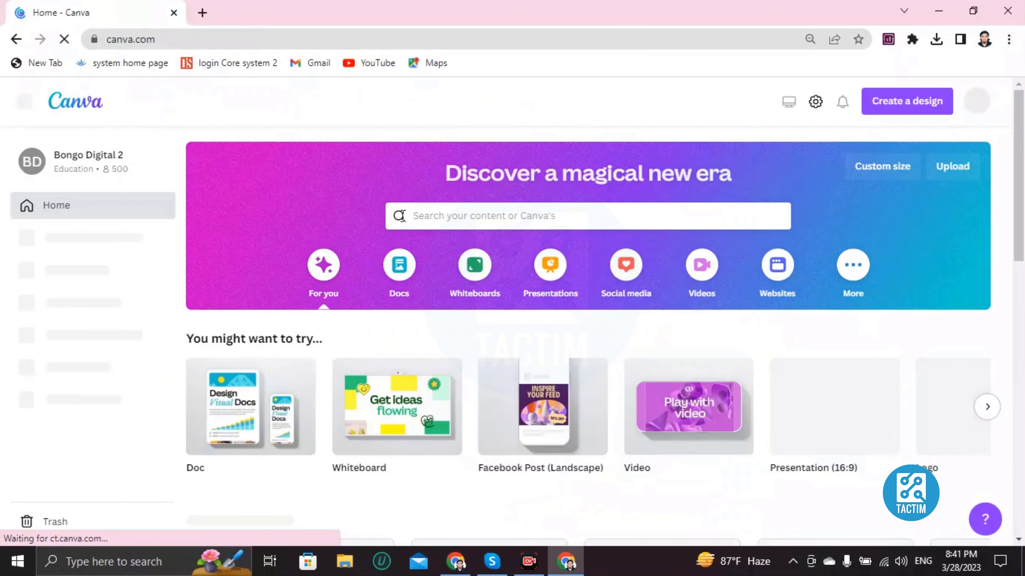
# Search the templates for "photobook".
pyautogui.click(436, 216)
pyautogui.write('photo')
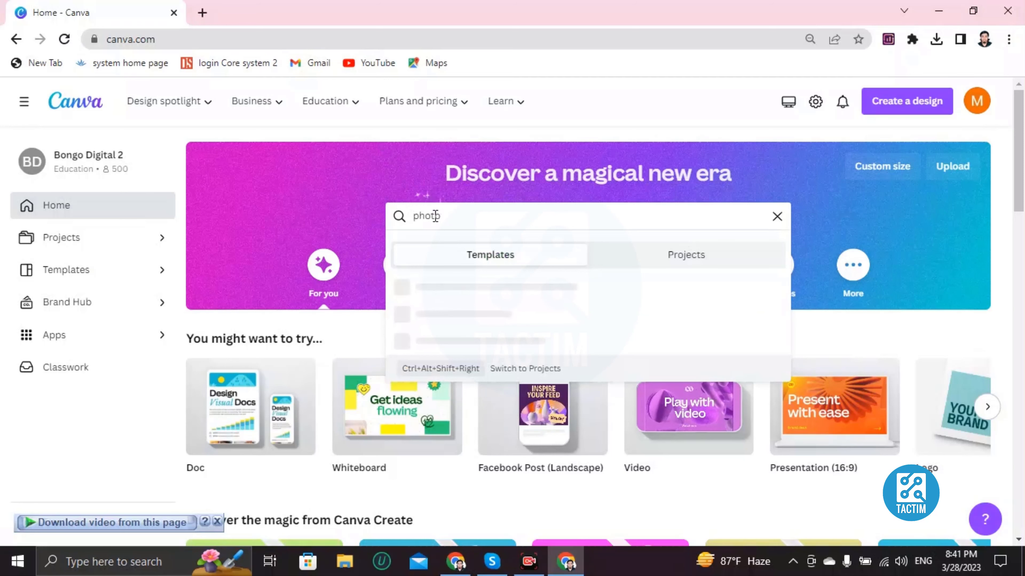
pyautogui.write('book')
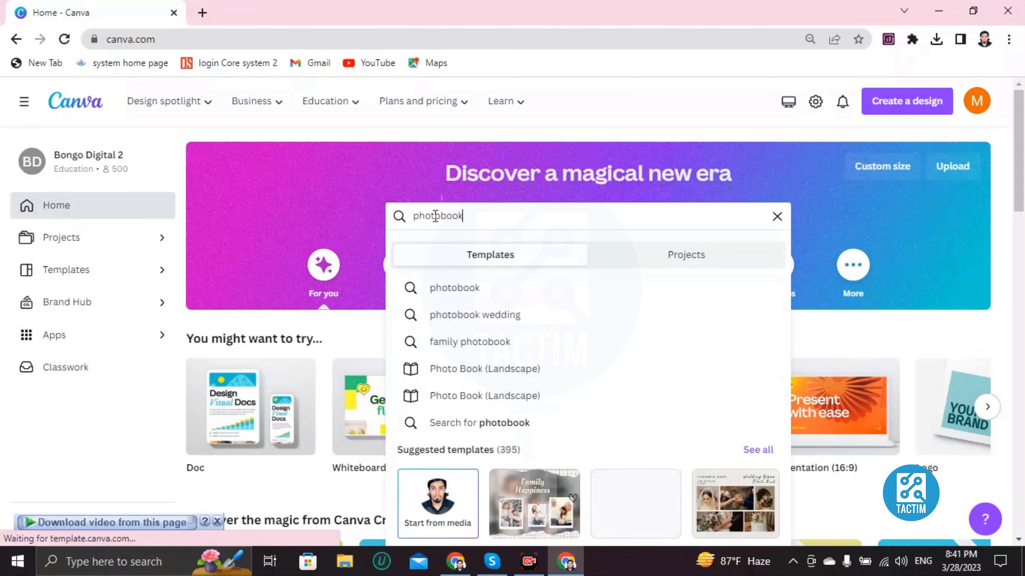
pyautogui.press('Return')
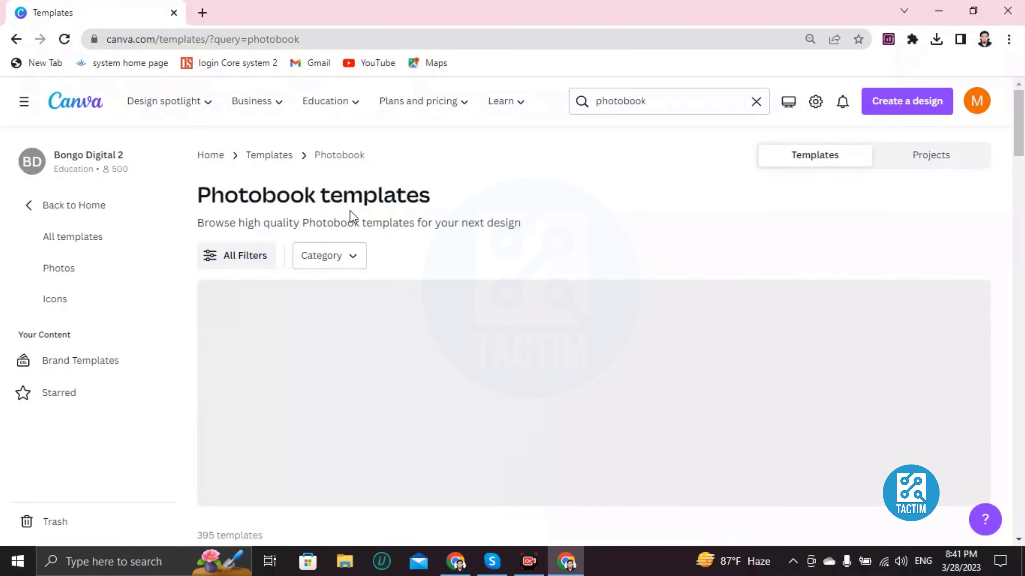
# Browse the photobook templates and open the White Warm Tone Modern Ripped Paper Collage Photo Book for customizing.
pyautogui.scroll(-3, 242, 259)
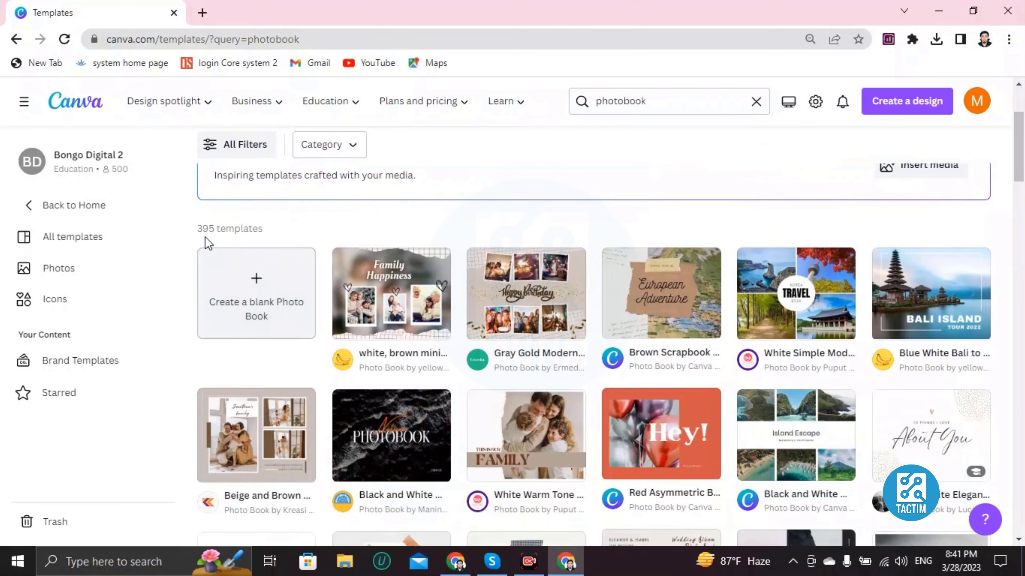
pyautogui.scroll(-3, 205, 236)
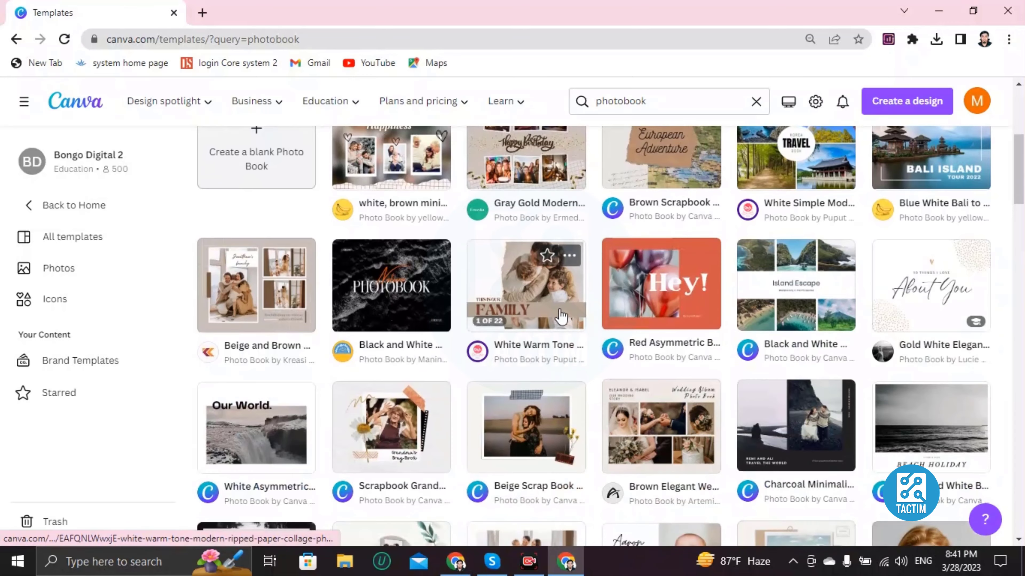
pyautogui.scroll(-3, 561, 314)
pyautogui.scroll(-10, 561, 315)
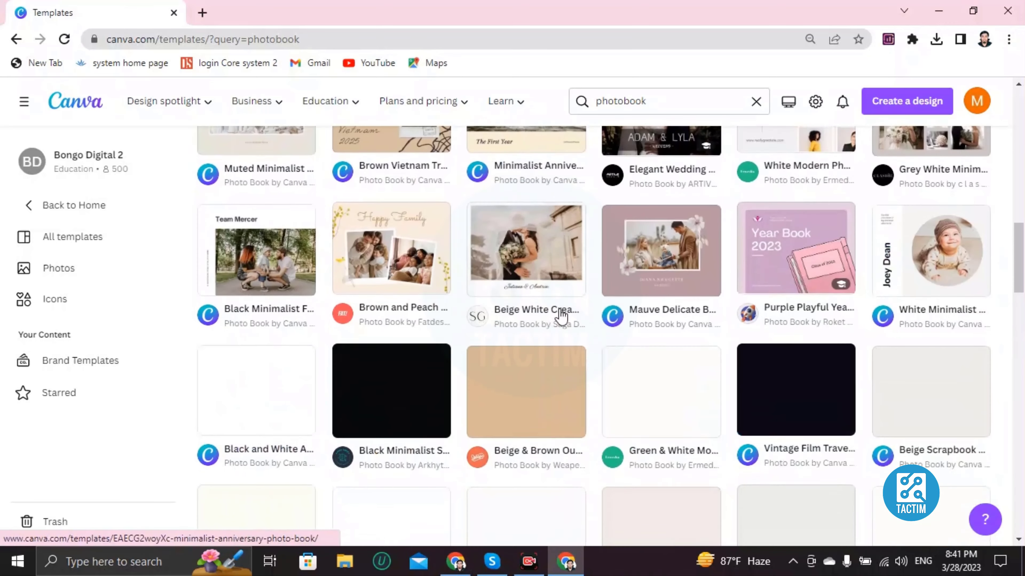
pyautogui.scroll(10, 561, 315)
pyautogui.scroll(8, 561, 315)
pyautogui.scroll(-5, 561, 315)
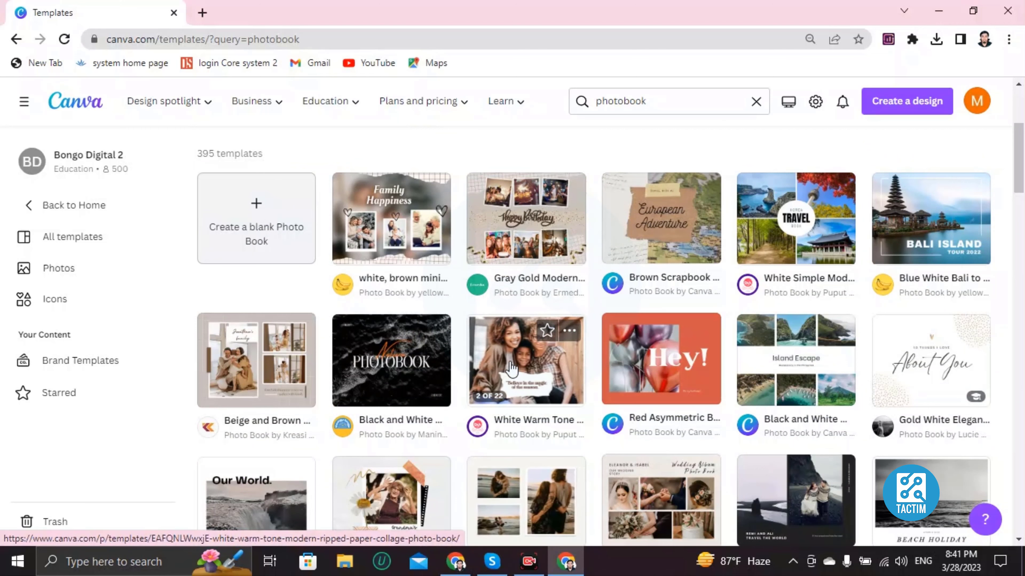
pyautogui.scroll(-2, 542, 361)
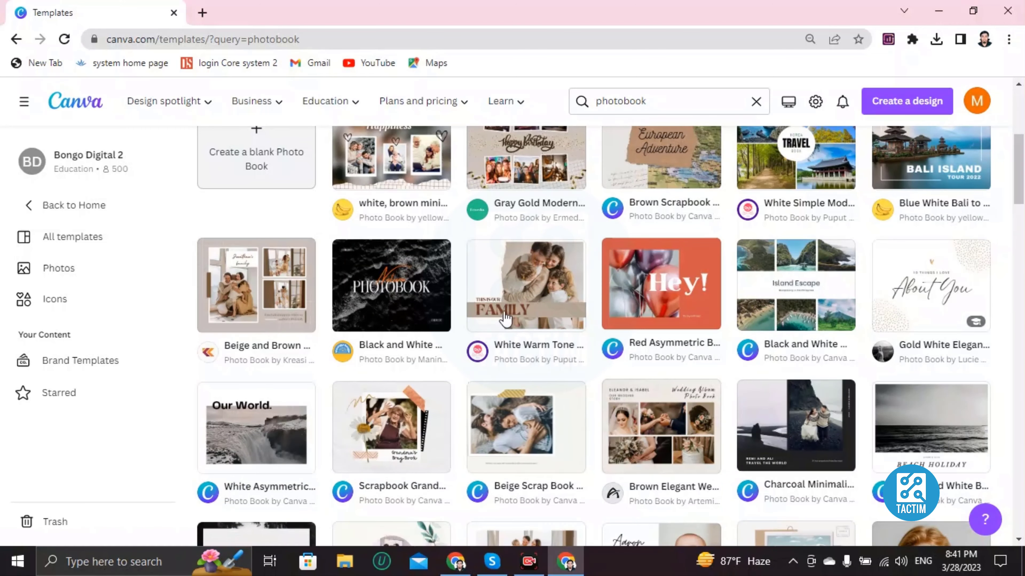
pyautogui.click(512, 299)
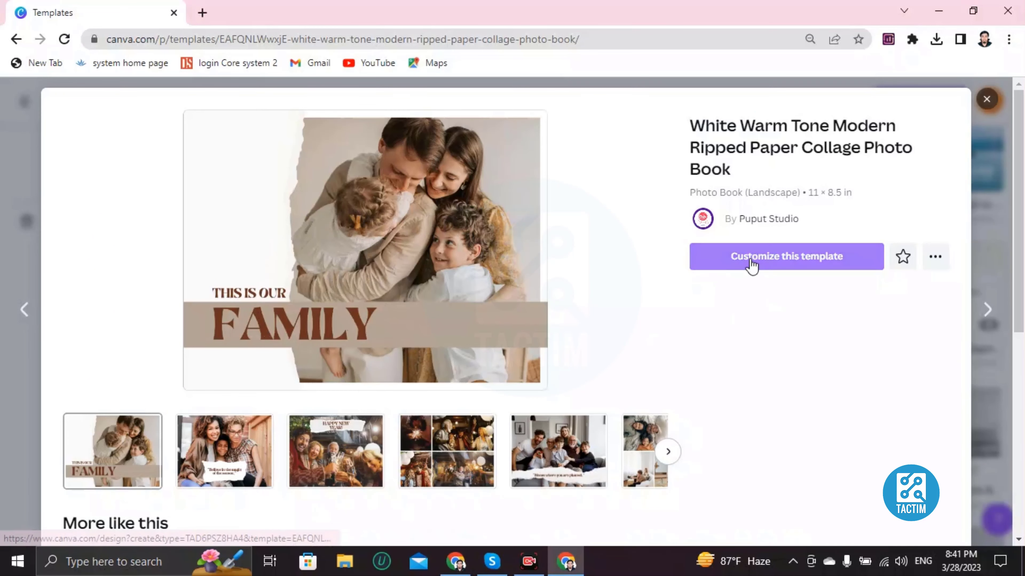
pyautogui.click(809, 259)
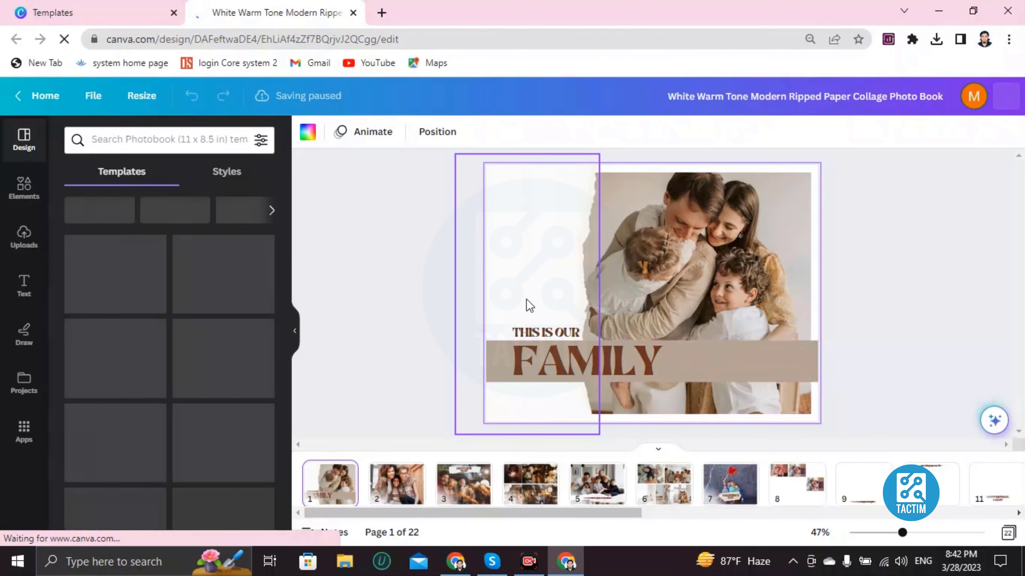
# Look through the photo book's pages, from page 2 to page 18, to review their layouts and captions.
pyautogui.click(416, 482)
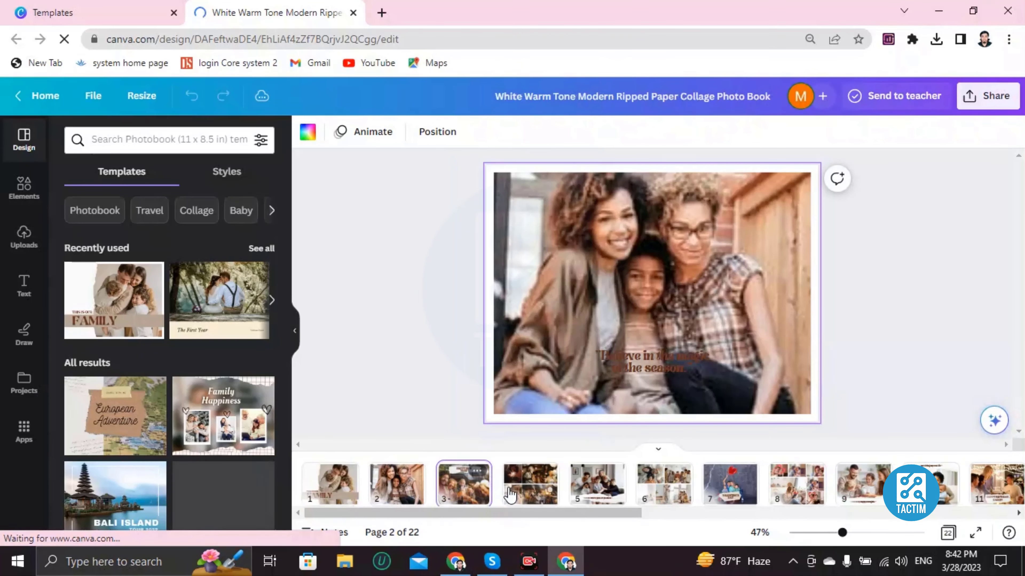
pyautogui.click(454, 494)
pyautogui.click(531, 484)
pyautogui.click(597, 484)
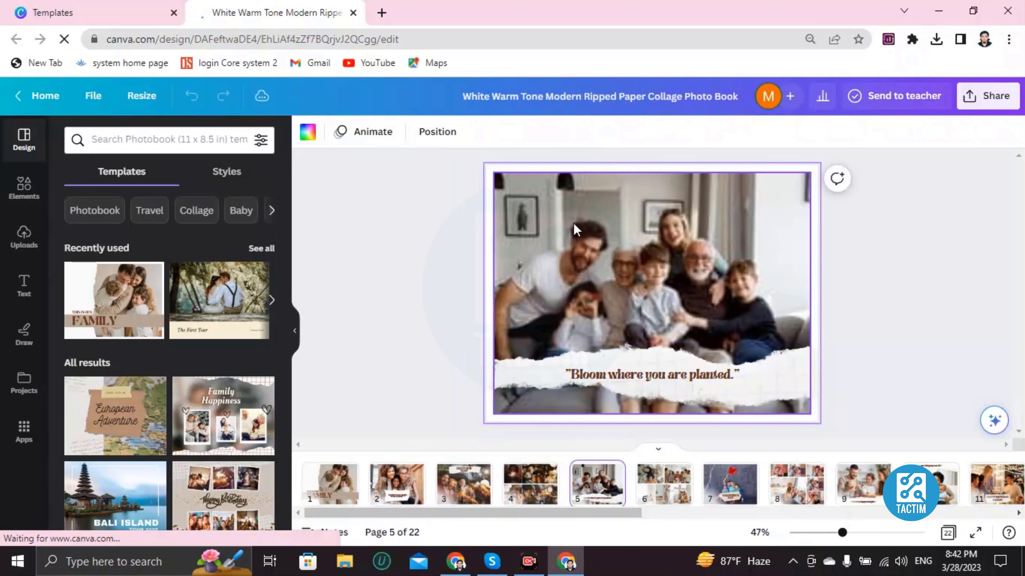
pyautogui.click(578, 230)
pyautogui.click(733, 482)
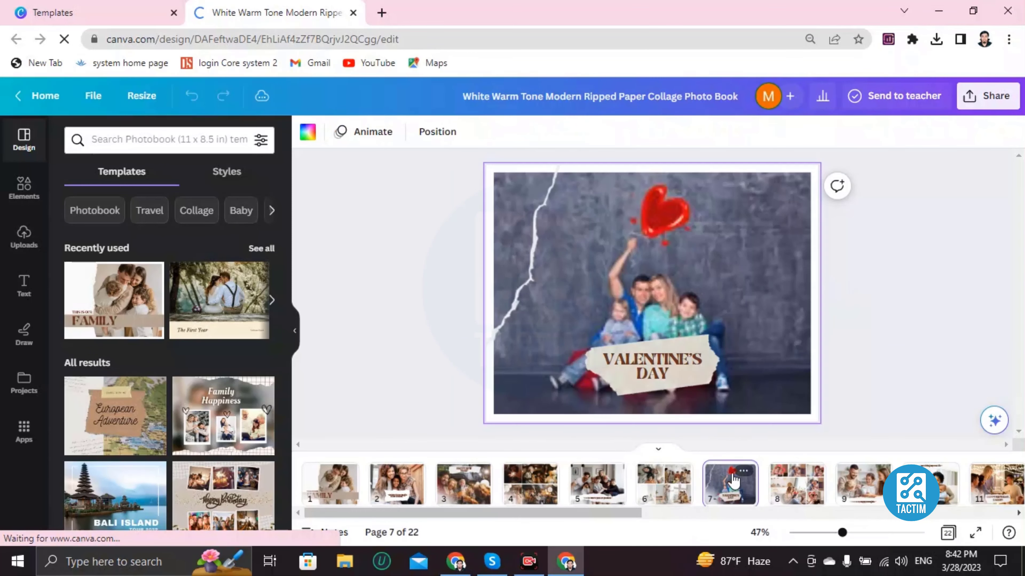
pyautogui.click(879, 489)
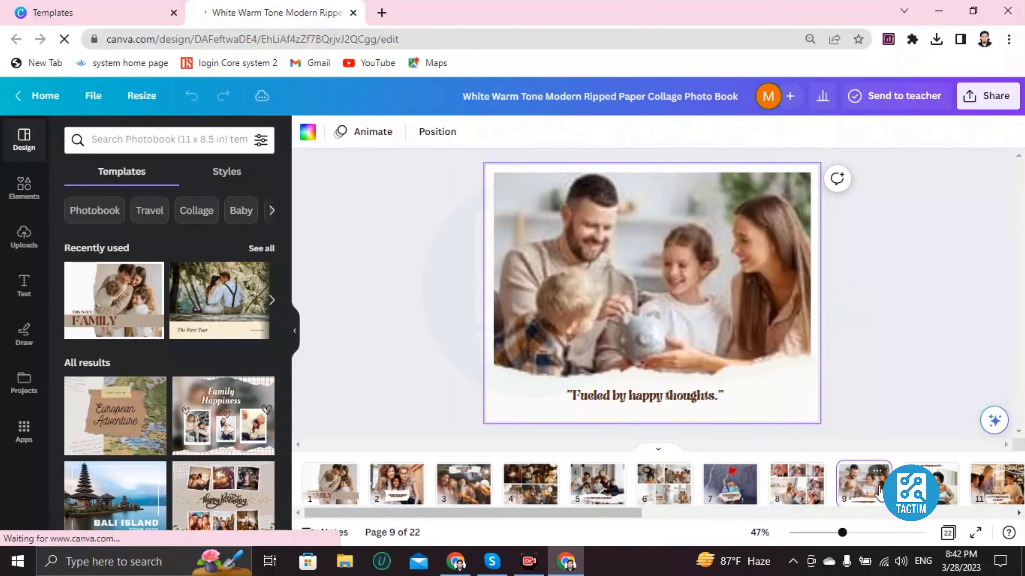
pyautogui.scroll(-5, 879, 489)
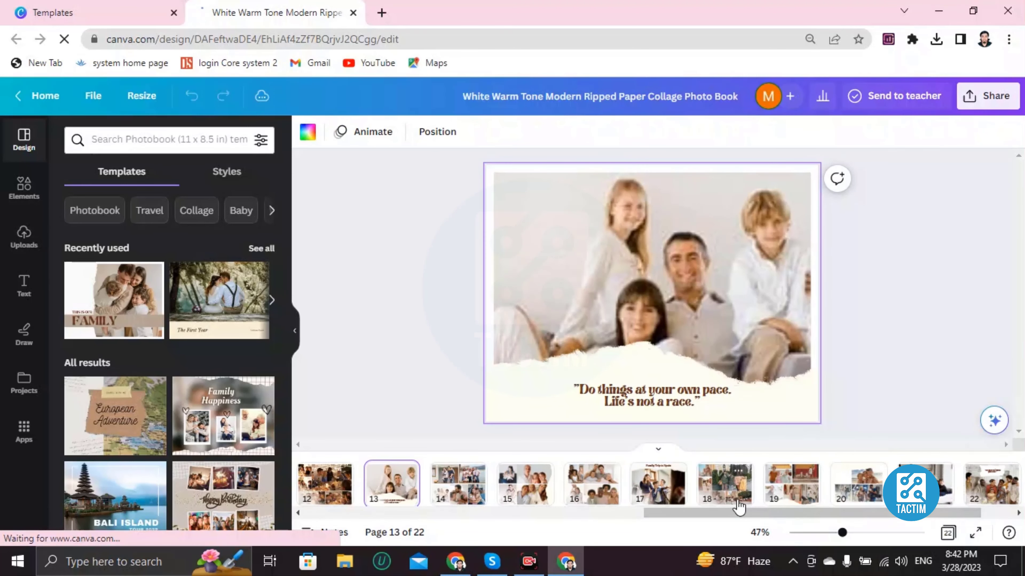
pyautogui.click(726, 486)
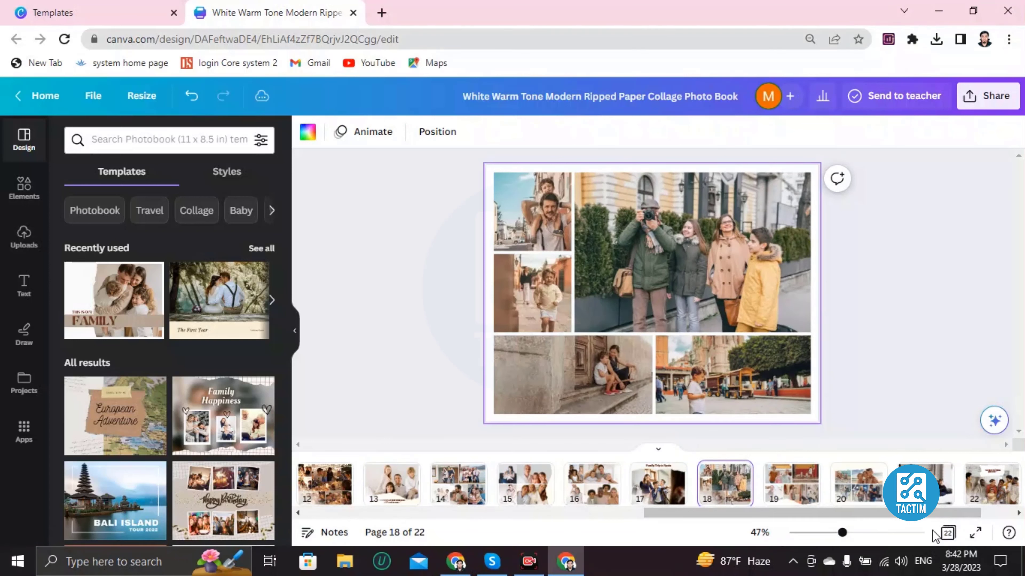
# Add a blank page at the end of the photo book.
pyautogui.moveTo(815, 523); pyautogui.dragTo(833, 525)
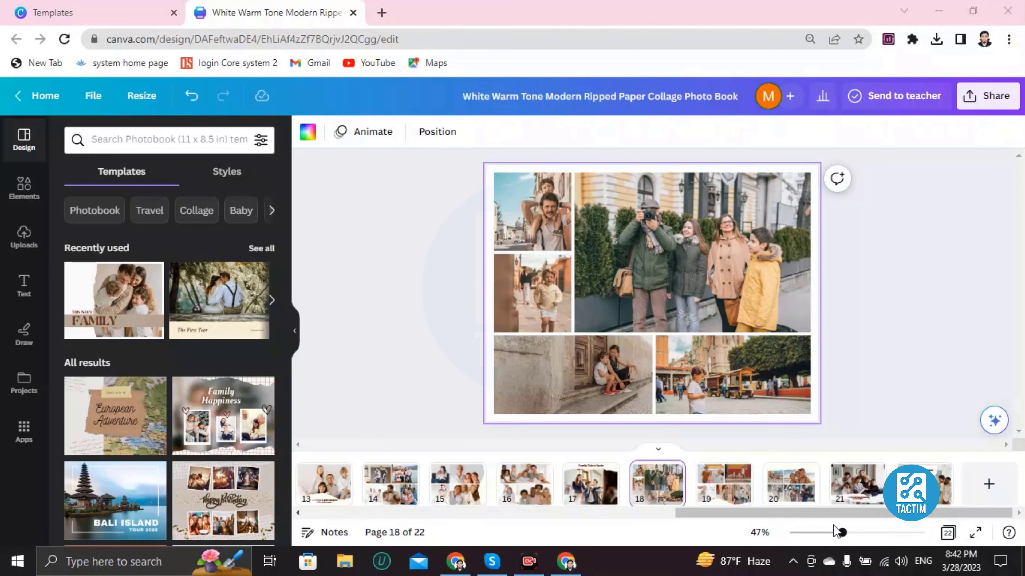
pyautogui.click(989, 486)
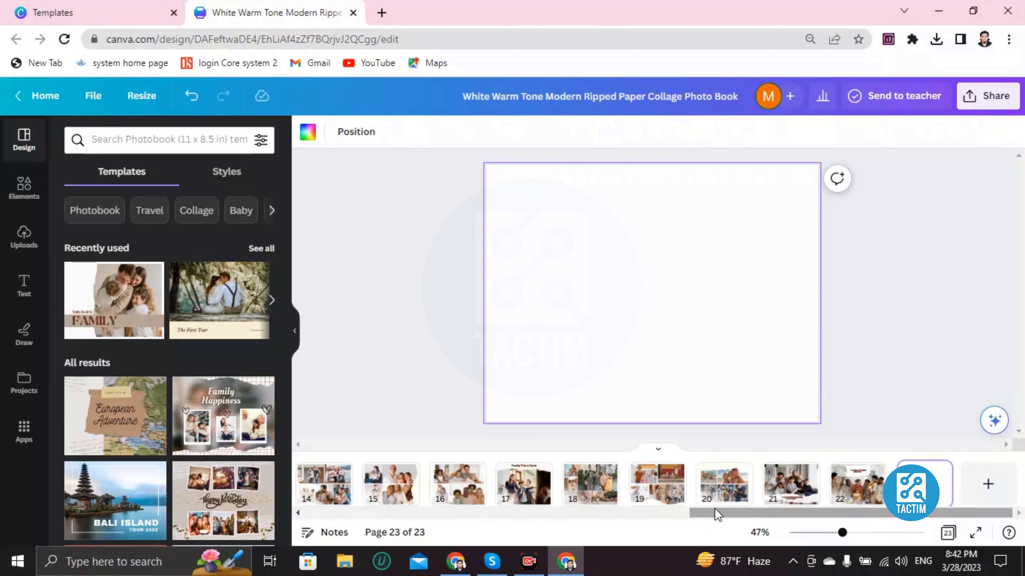
# Return to page 1 and delete the large family photo from the cover.
pyautogui.moveTo(716, 516); pyautogui.dragTo(306, 514)
pyautogui.click(330, 483)
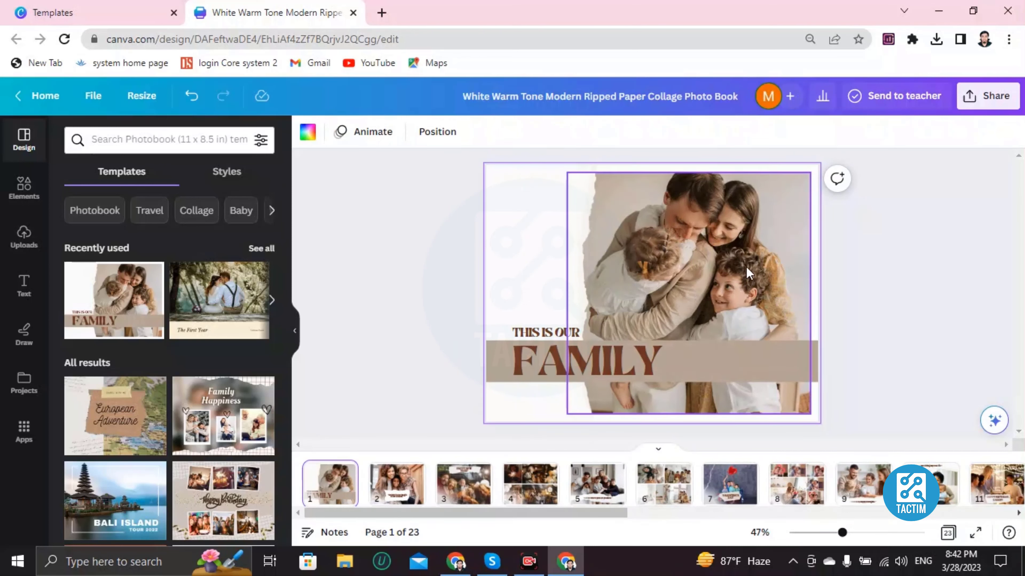
pyautogui.click(726, 254)
pyautogui.moveTo(726, 254); pyautogui.dragTo(730, 242)
pyautogui.press('Delete')
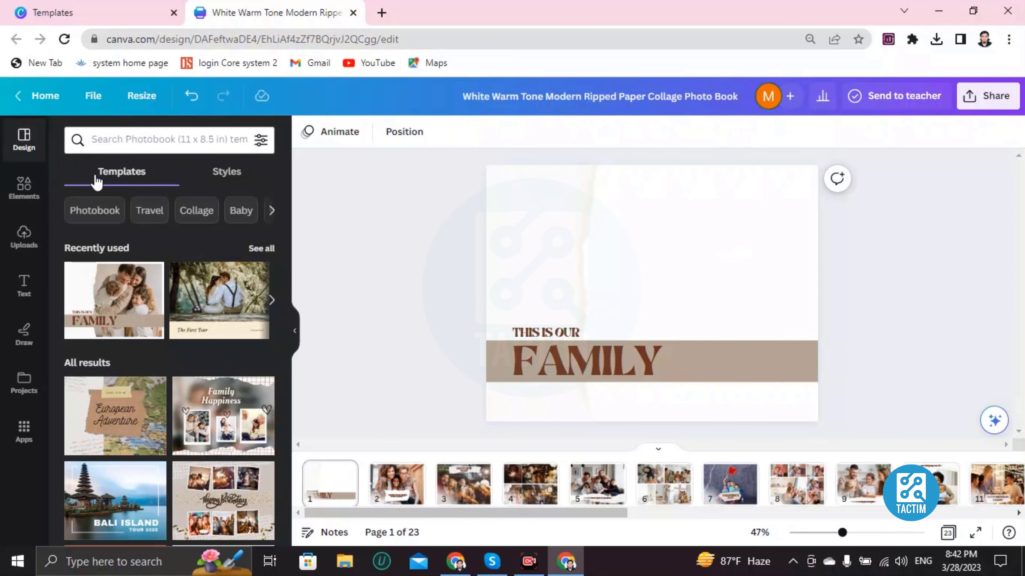
# Insert the first uploaded portrait photo on the cover page and move it to the empty area above the brown band.
pyautogui.click(33, 251)
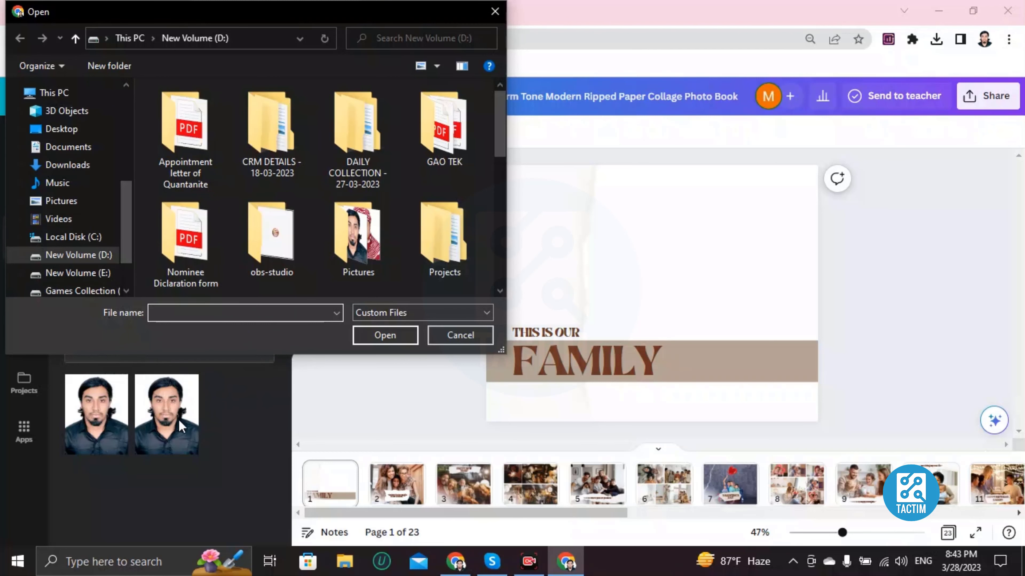
pyautogui.press('Escape')
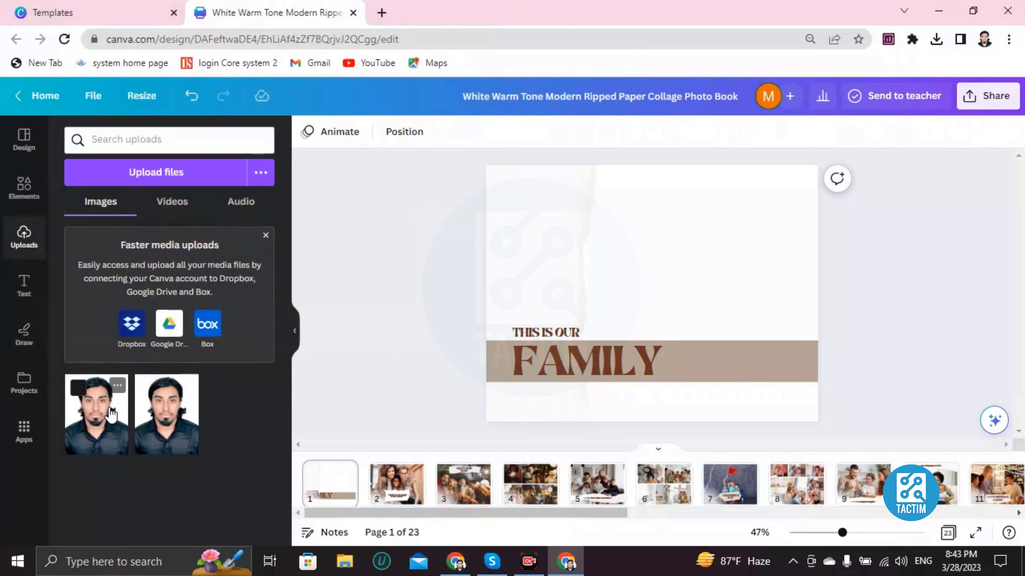
pyautogui.click(111, 413)
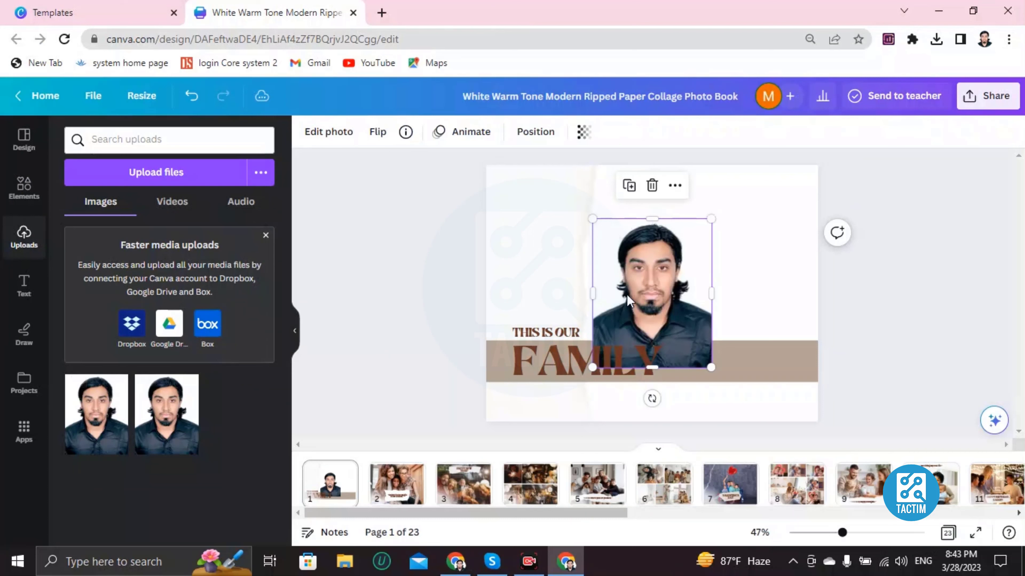
pyautogui.moveTo(632, 288); pyautogui.dragTo(691, 242)
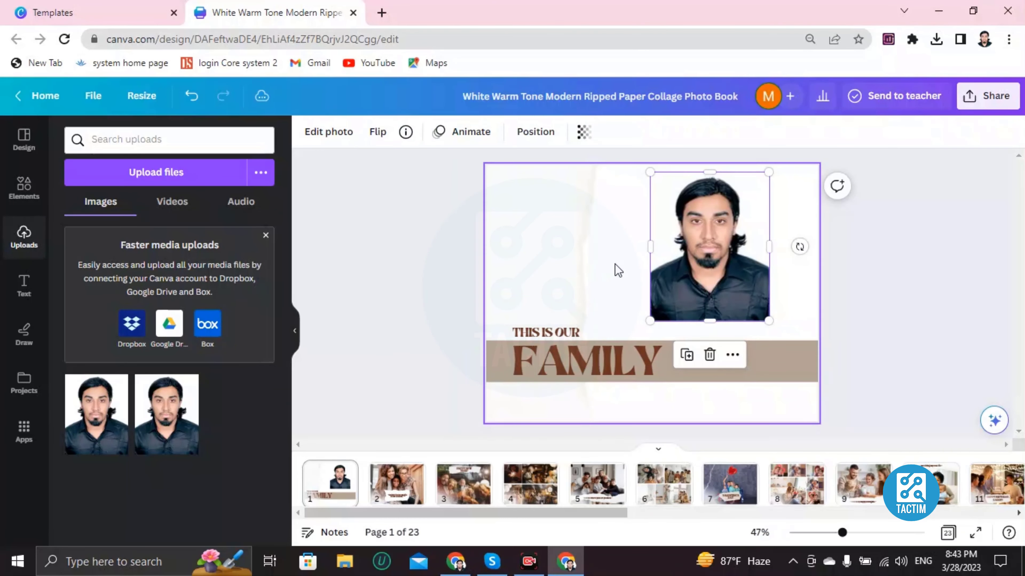
# Delete the portrait photo from the cover page.
pyautogui.click(623, 269)
pyautogui.click(683, 260)
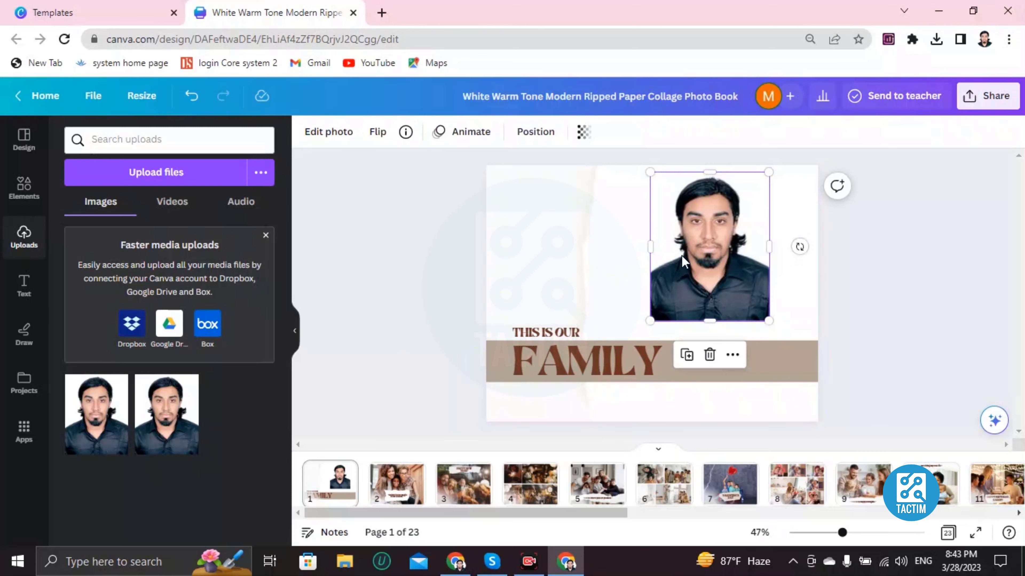
pyautogui.press('Delete')
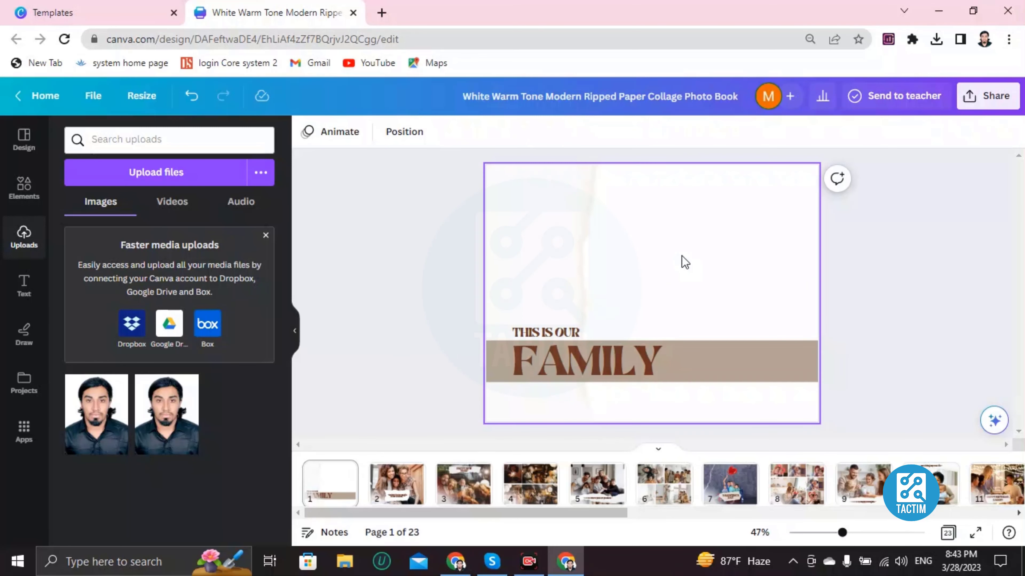
# Search the elements for "frame" and add the square frame with one rounded upper corner to the cover page.
pyautogui.click(24, 192)
pyautogui.click(131, 145)
pyautogui.write('f')
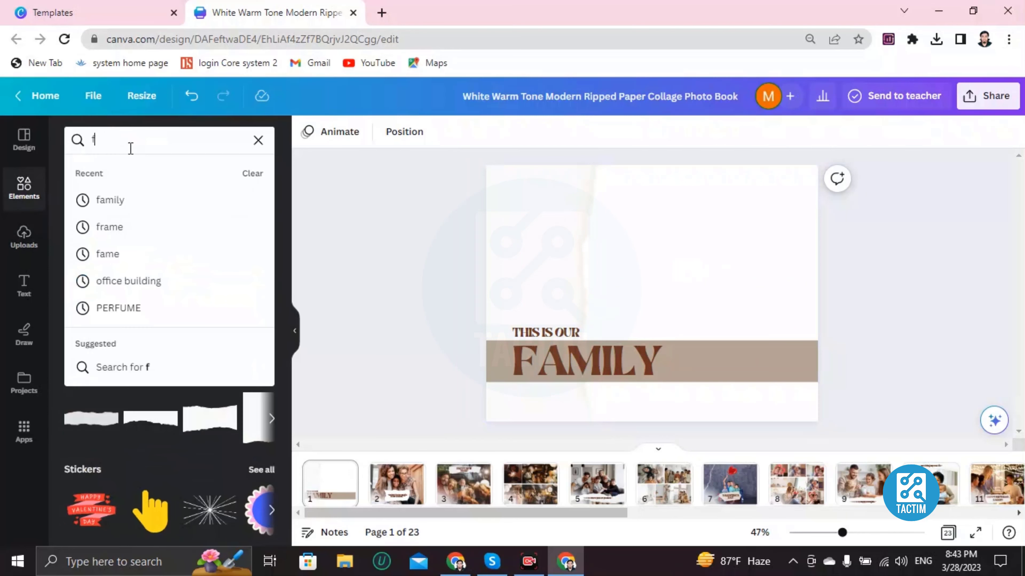
pyautogui.write('rame')
pyautogui.press('Return')
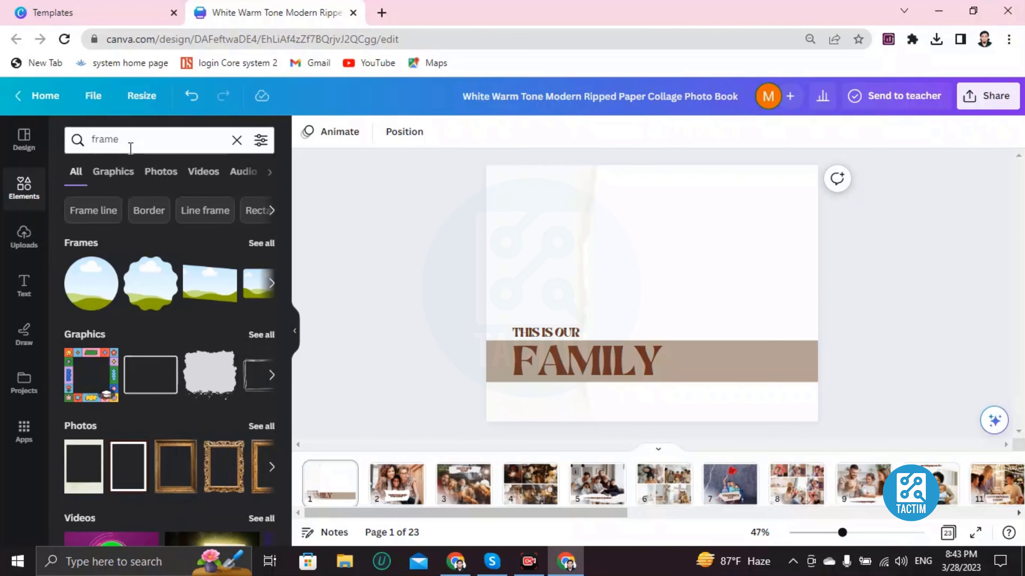
pyautogui.click(271, 283)
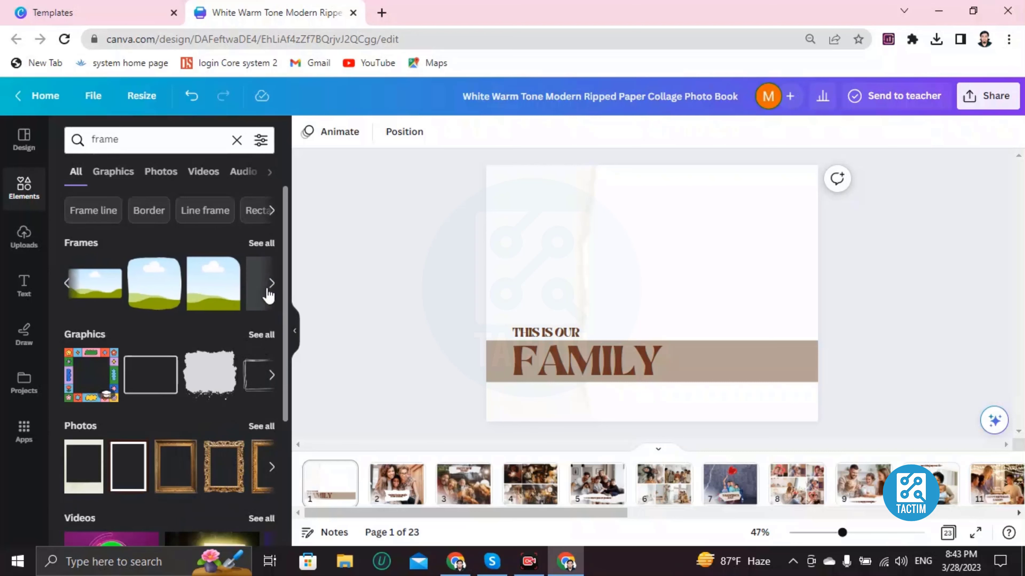
pyautogui.click(271, 284)
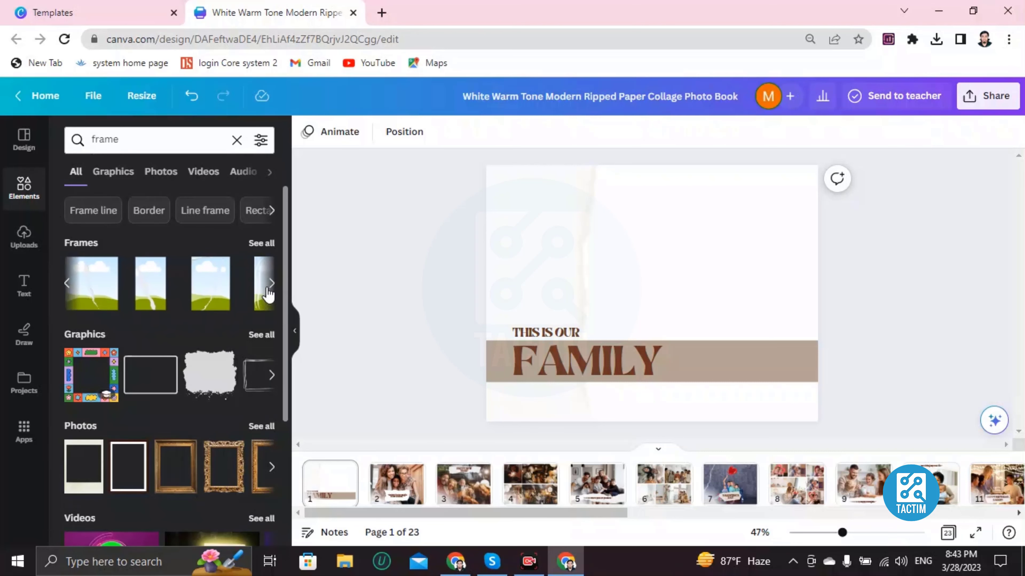
pyautogui.click(68, 284)
pyautogui.click(205, 299)
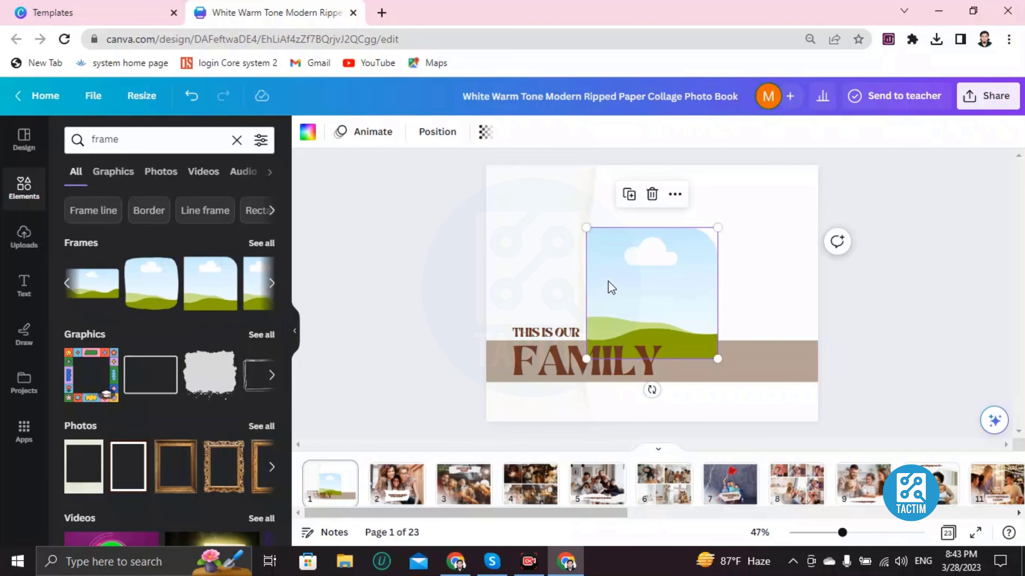
# Enlarge the square frame and position it in the cover's upper right area, resting on the brown band.
pyautogui.moveTo(609, 286); pyautogui.dragTo(655, 241)
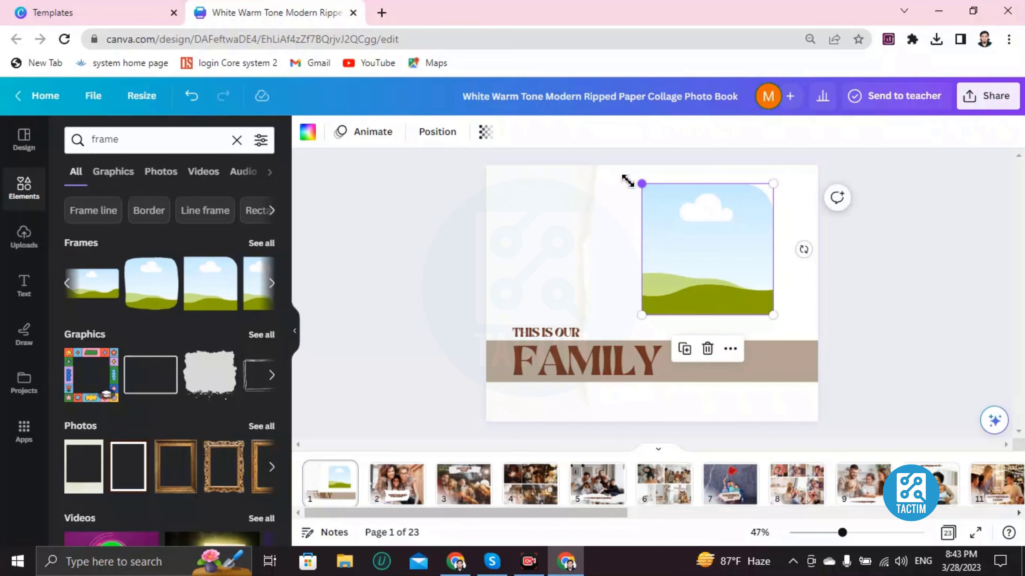
pyautogui.moveTo(641, 183); pyautogui.dragTo(622, 165)
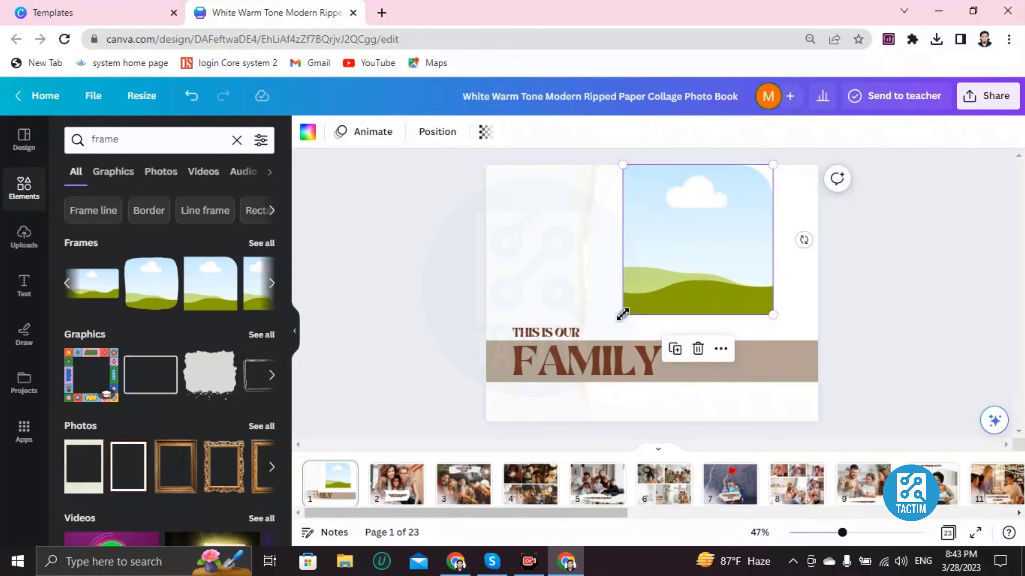
pyautogui.moveTo(622, 314); pyautogui.dragTo(599, 339)
pyautogui.moveTo(761, 260); pyautogui.dragTo(784, 254)
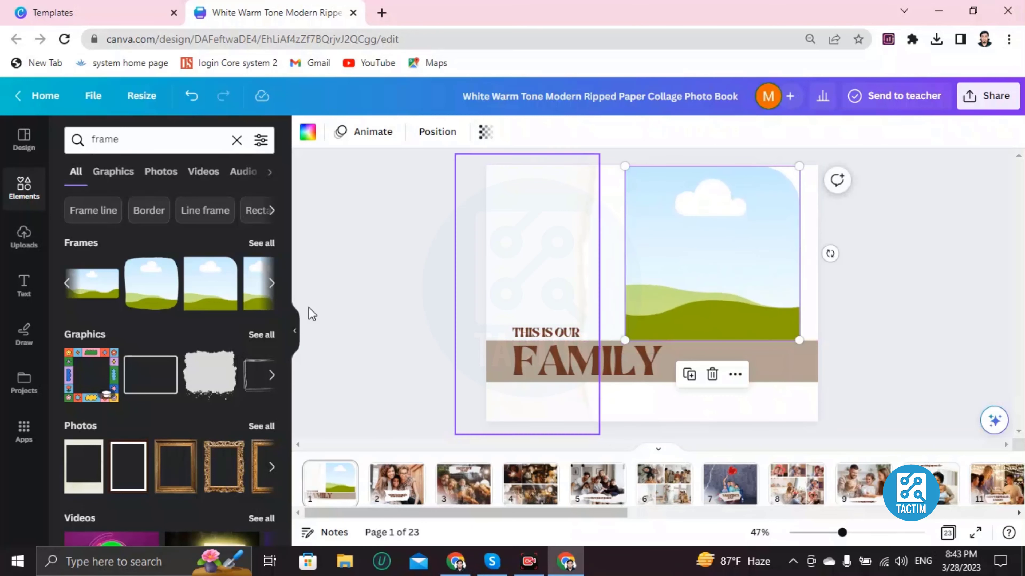
# Fill the cover's picture frame with the first uploaded portrait photo, and remove the photo from the frame again.
pyautogui.click(140, 297)
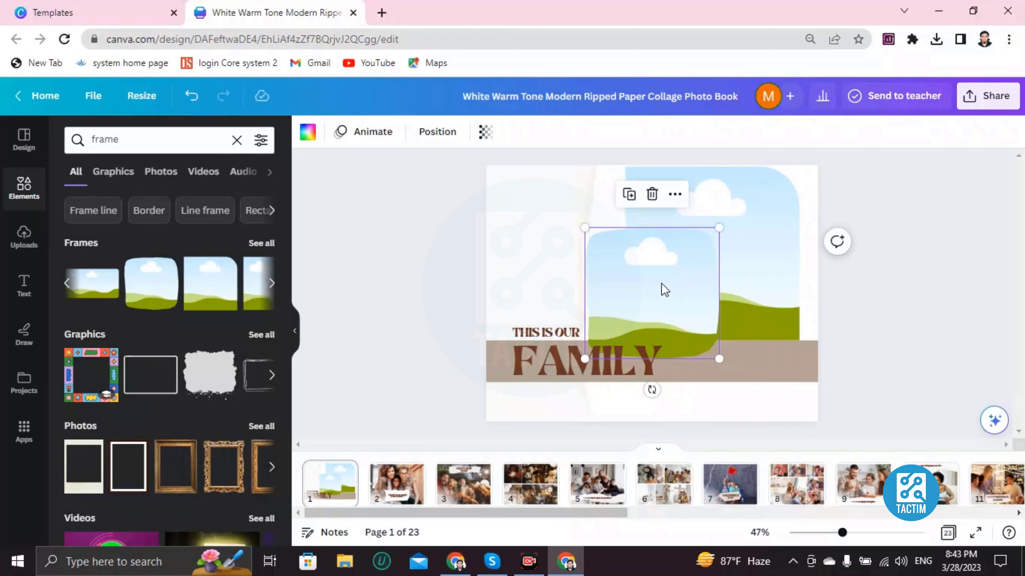
pyautogui.hotkey('ctrl', 'z')
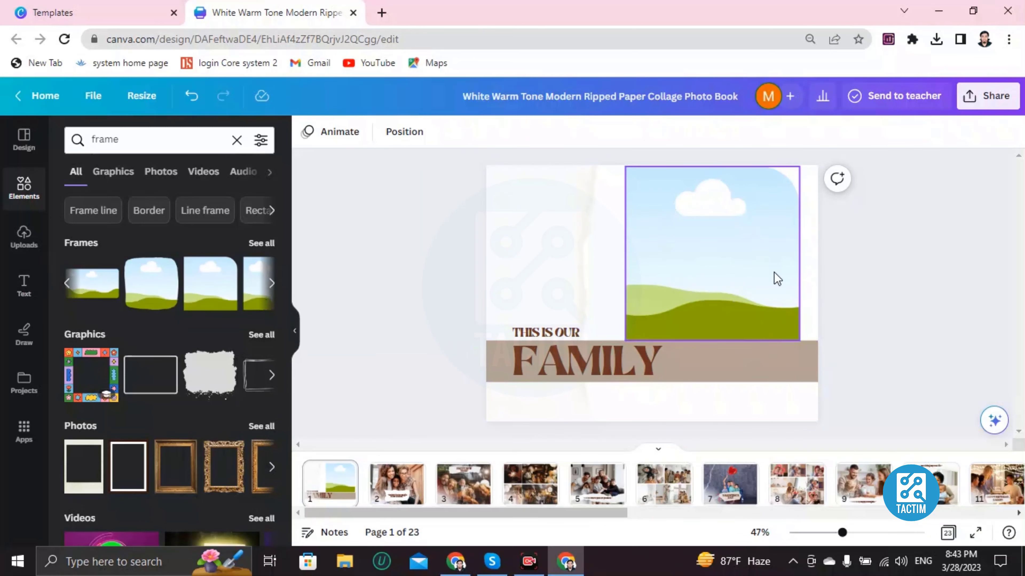
pyautogui.click(24, 237)
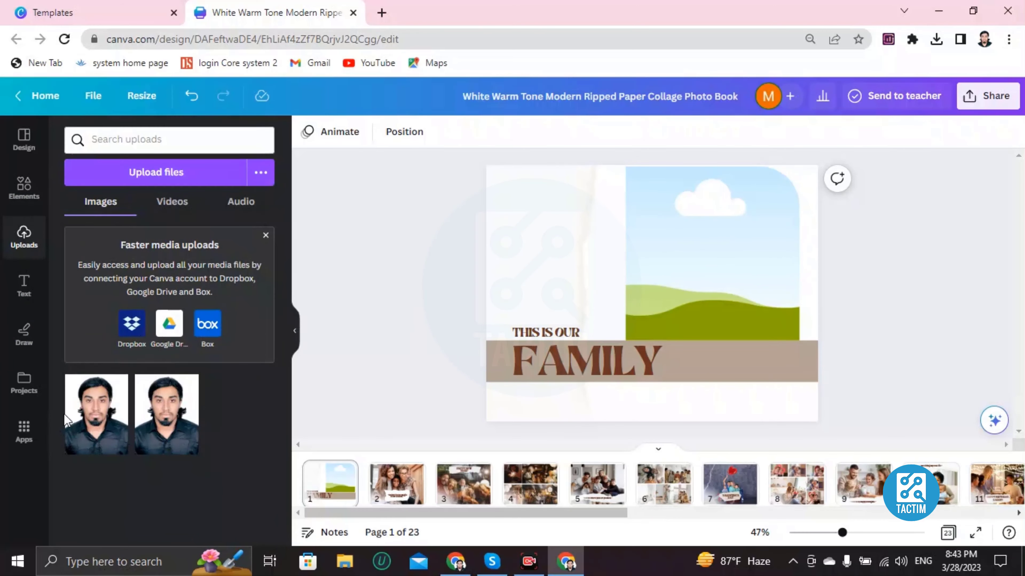
pyautogui.click(99, 423)
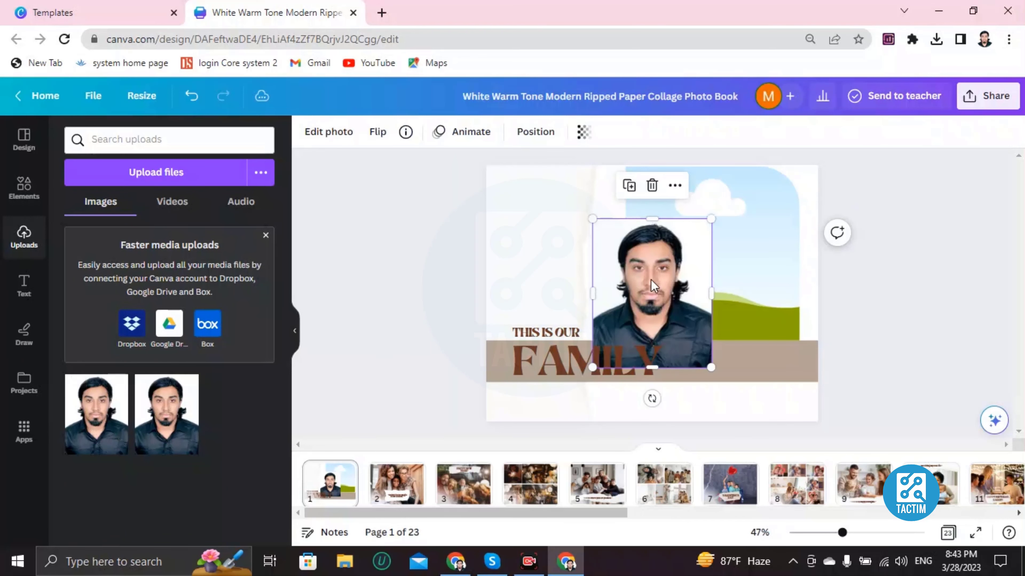
pyautogui.moveTo(654, 286); pyautogui.dragTo(706, 238)
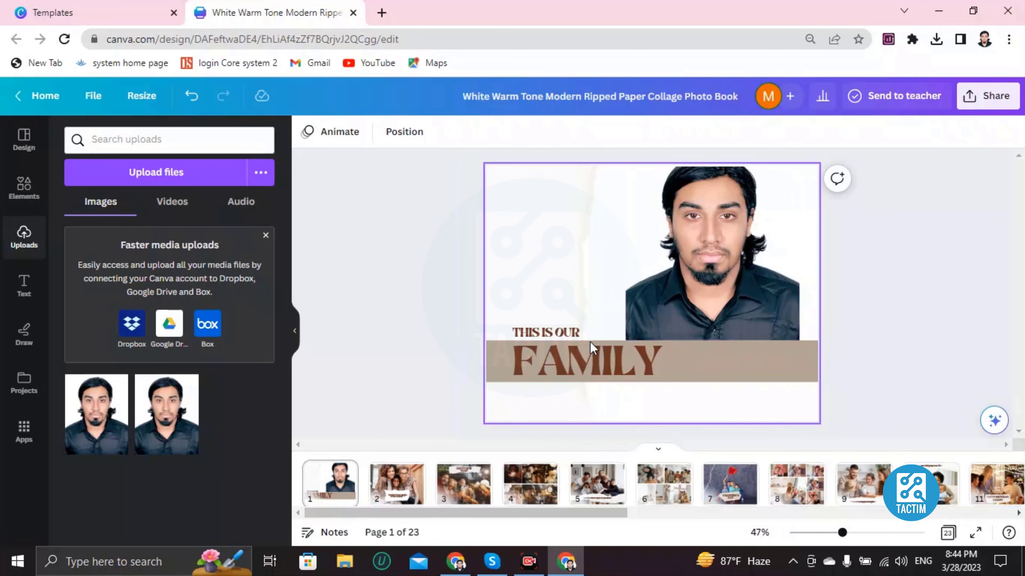
pyautogui.click(714, 272)
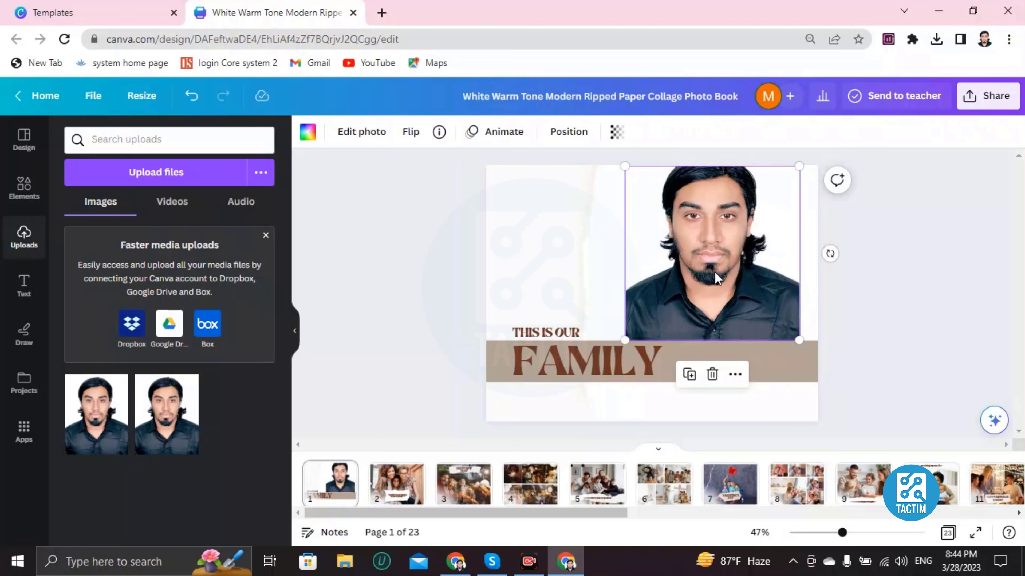
pyautogui.press('Delete')
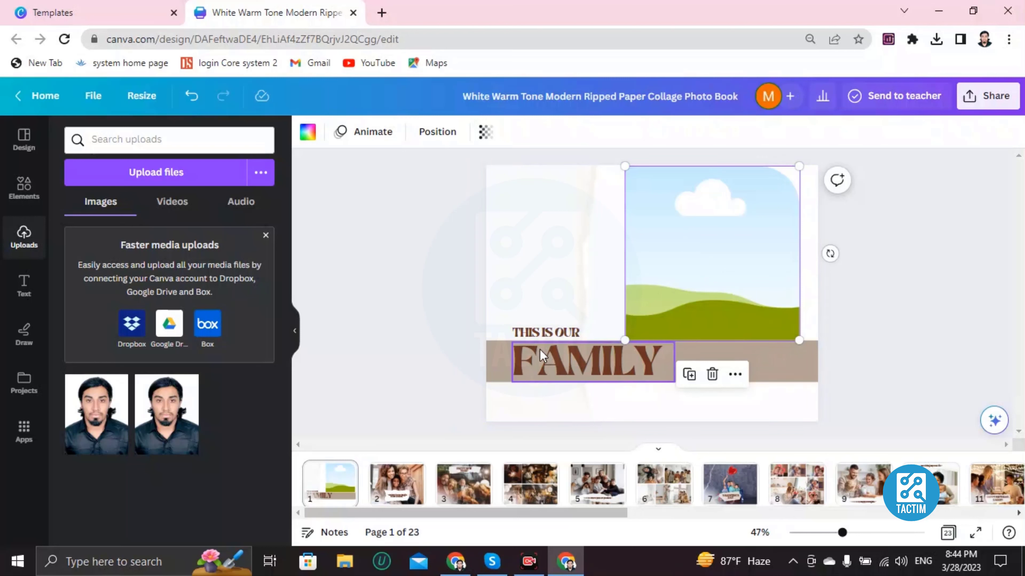
# Replace the cover's small line "THIS IS OUR" with "WKDNWNC" and the large title on the brown band with "FAMLIY".
pyautogui.doubleClick(530, 330)
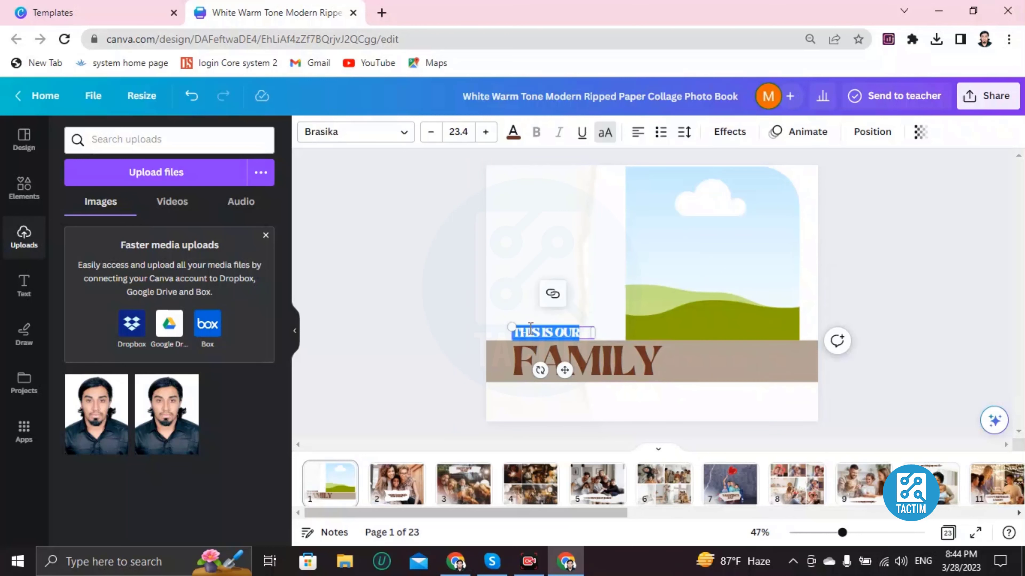
pyautogui.press('BackSpace')
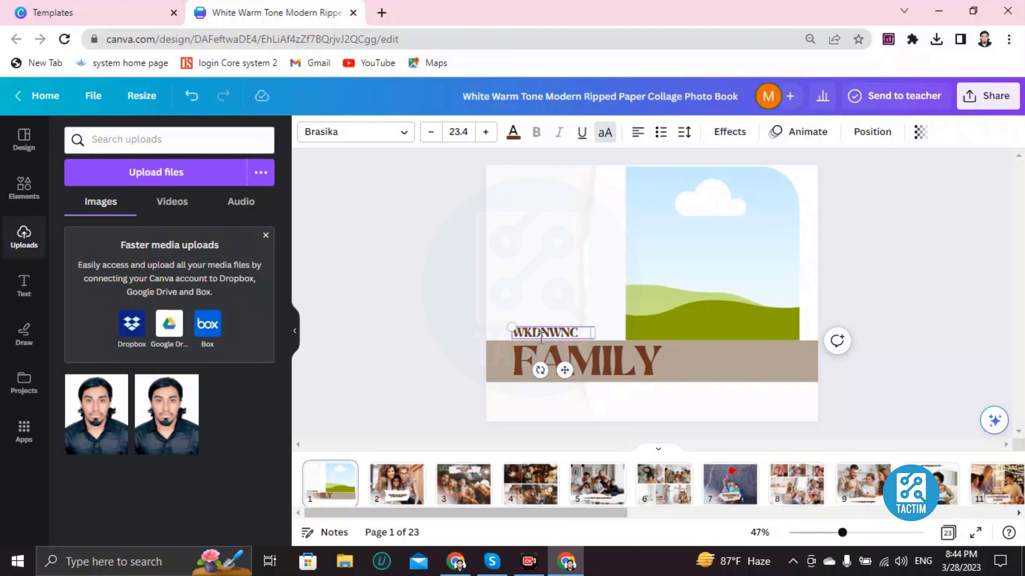
pyautogui.doubleClick(596, 352)
pyautogui.press('BackSpace')
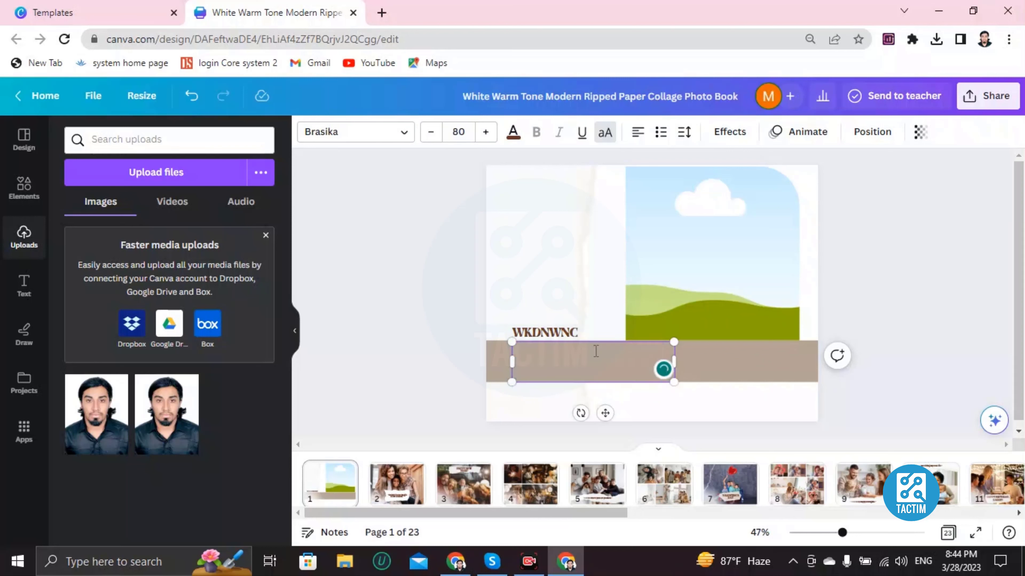
pyautogui.write('CIRCLE')
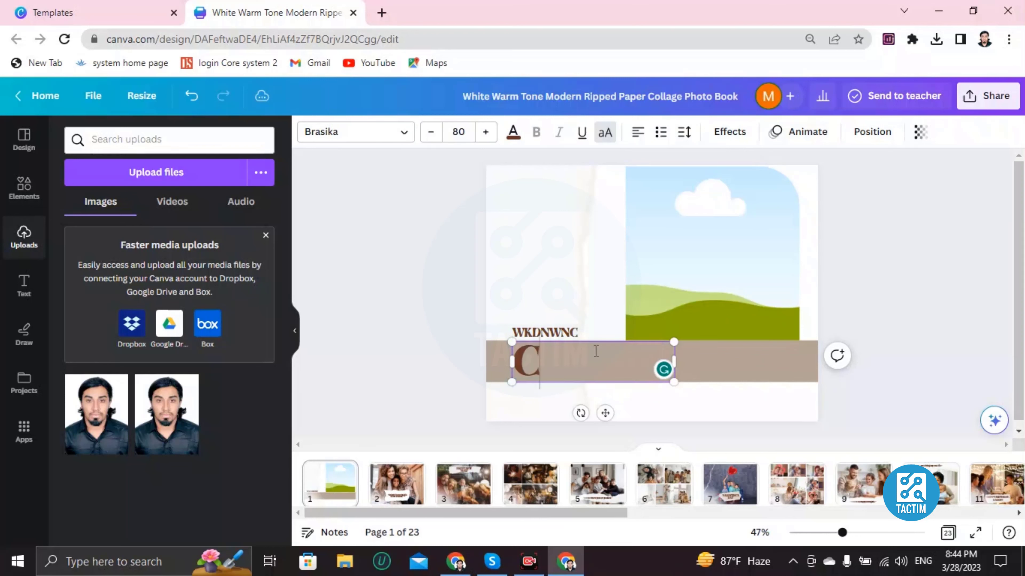
pyautogui.press('BackSpace')
pyautogui.press('BackSpace')
pyautogui.press('BackSpace')
pyautogui.press('BackSpace')
pyautogui.press('BackSpace')
pyautogui.press('BackSpace')
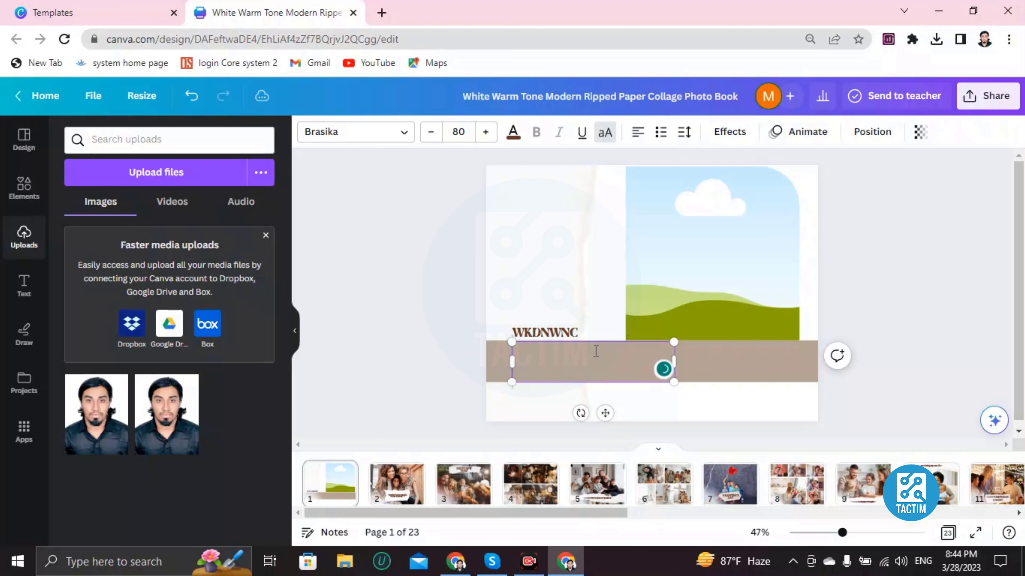
pyautogui.write('FAMLIY')
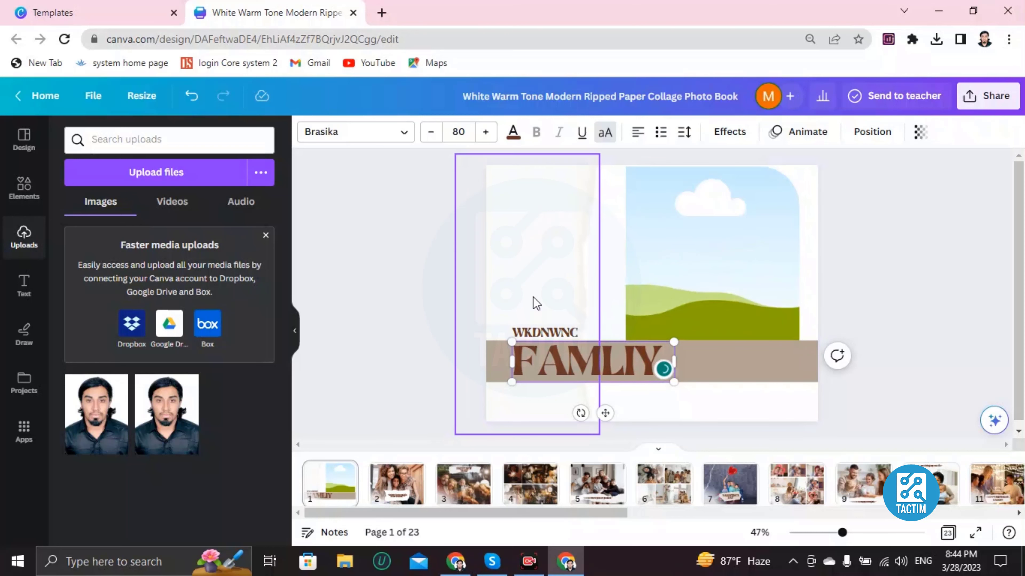
# Set the cover page's background to the default black-to-blue gradient, after trying the black-to-gold one.
pyautogui.click(524, 194)
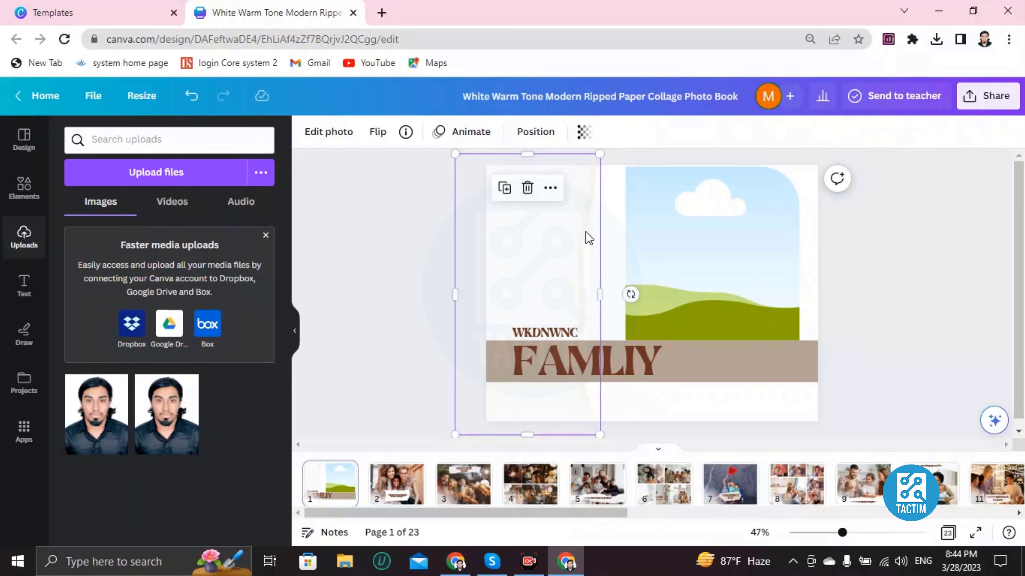
pyautogui.click(616, 242)
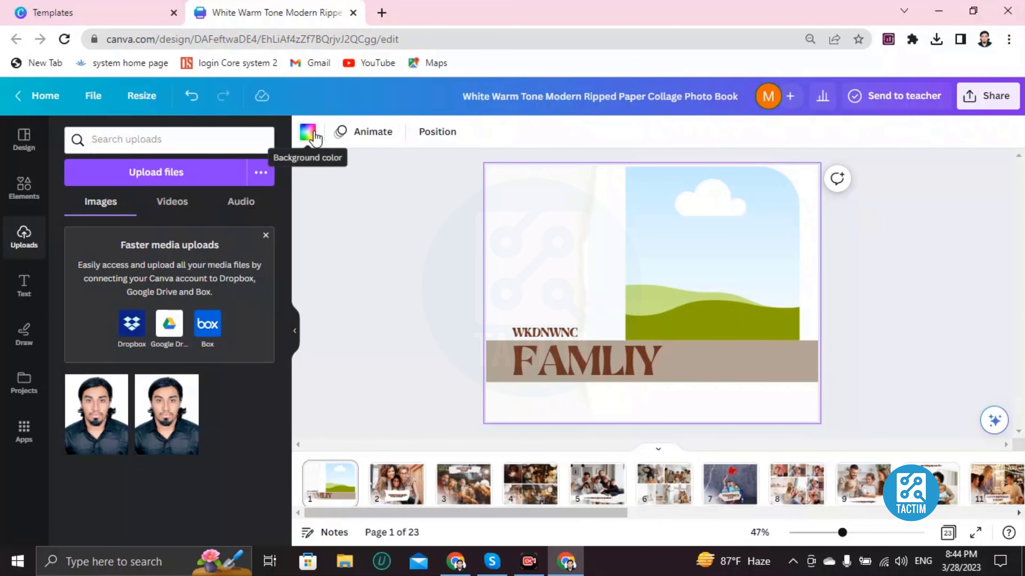
pyautogui.click(307, 132)
pyautogui.scroll(-1, 85, 390)
pyautogui.scroll(-5, 86, 390)
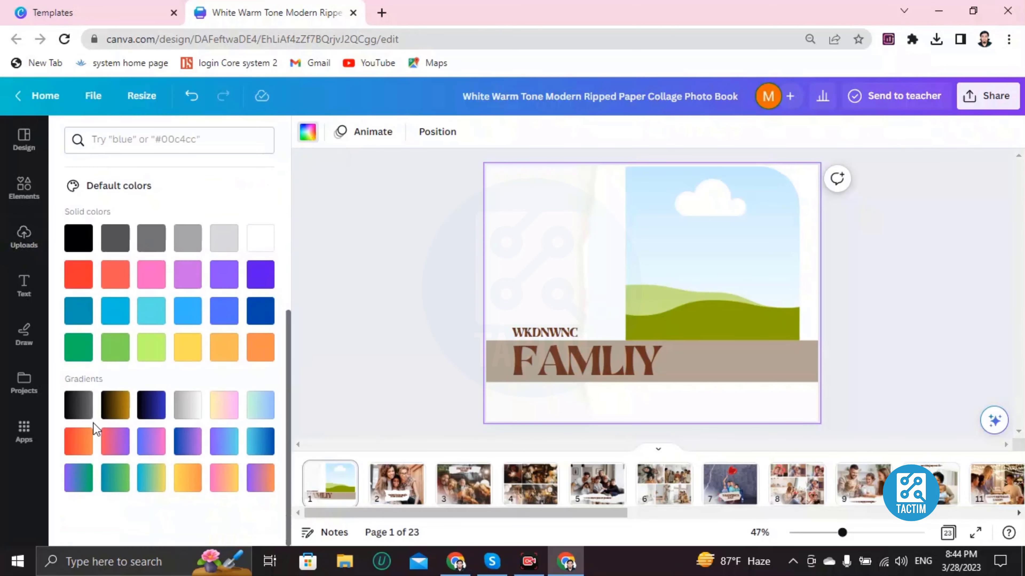
pyautogui.click(115, 405)
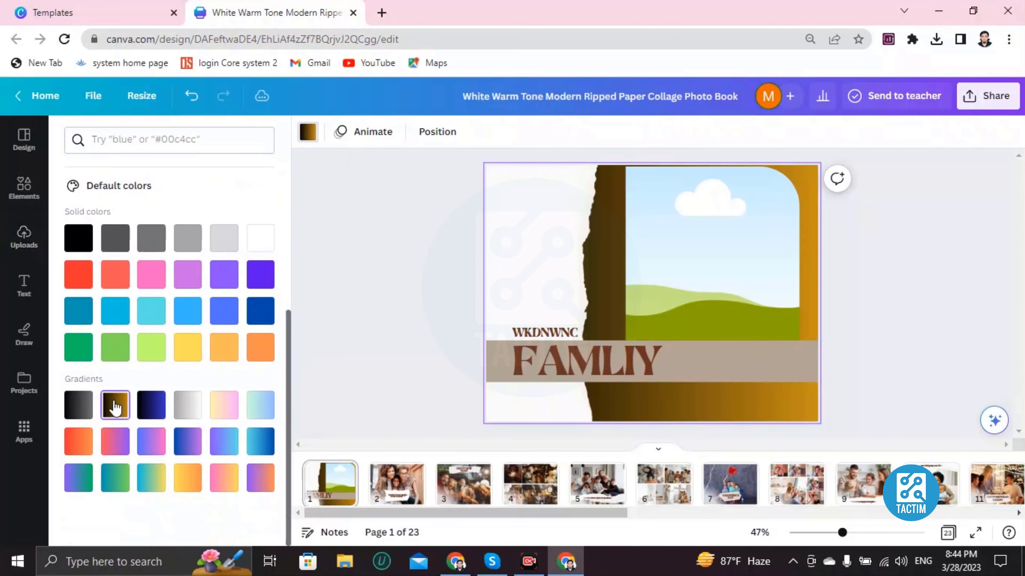
pyautogui.click(165, 411)
# Delete the white torn-paper image from the cover page and undo the deletion.
pyautogui.click(547, 254)
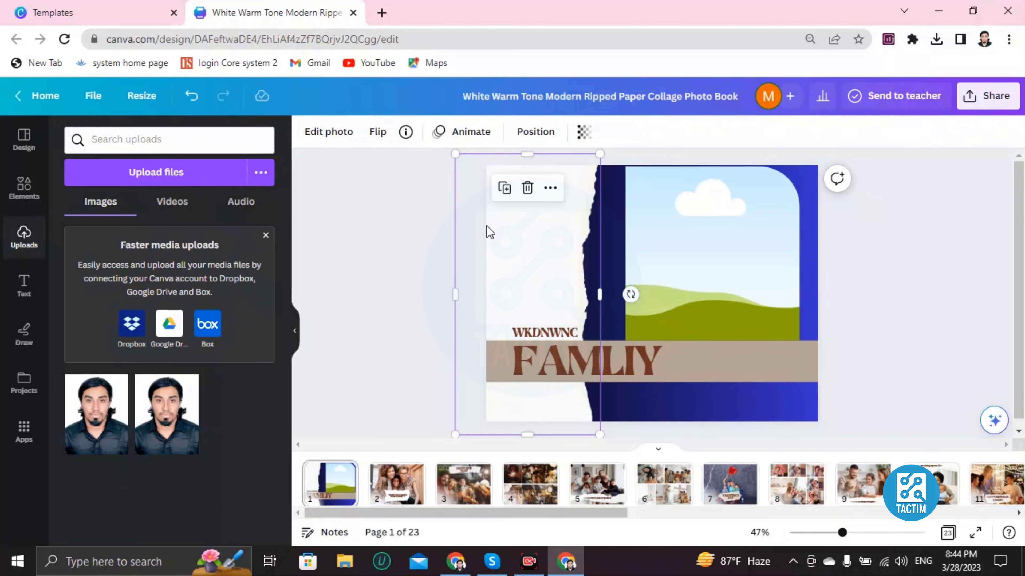
pyautogui.click(526, 188)
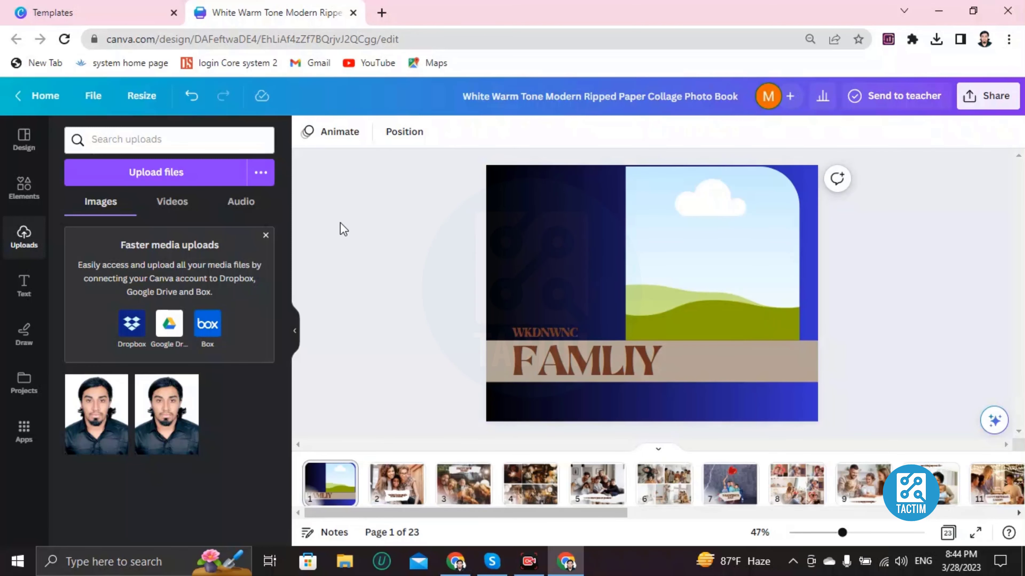
pyautogui.click(191, 97)
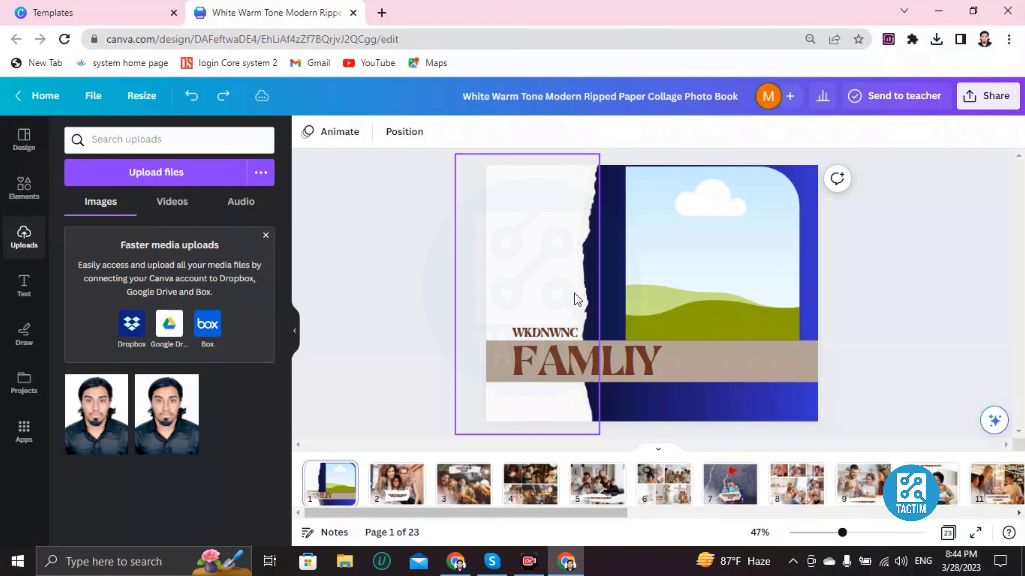
# On page 2, remove the family photo from the large frame and fill it with the first uploaded portrait photo.
pyautogui.click(397, 497)
pyautogui.click(673, 270)
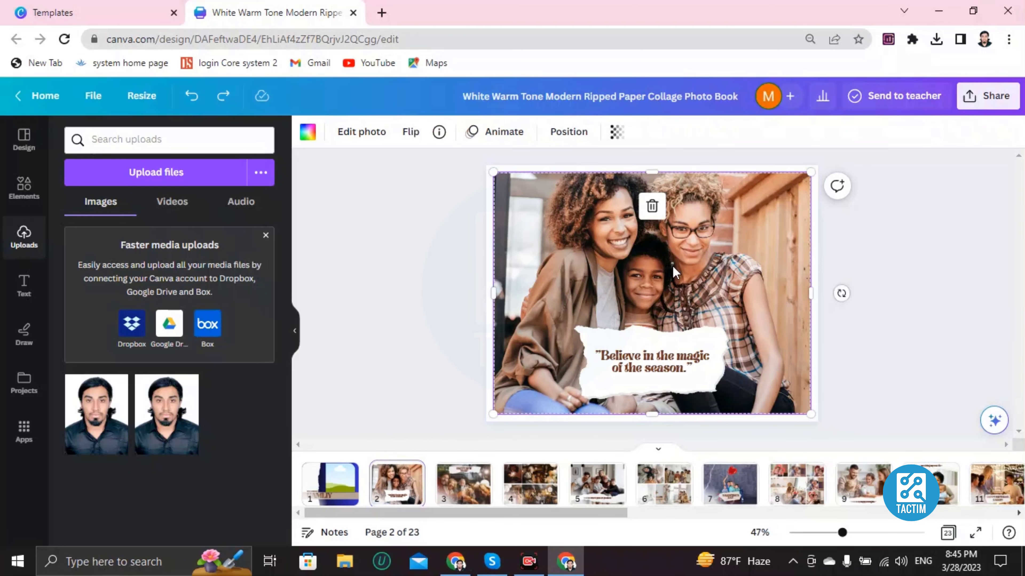
pyautogui.click(648, 214)
pyautogui.click(648, 238)
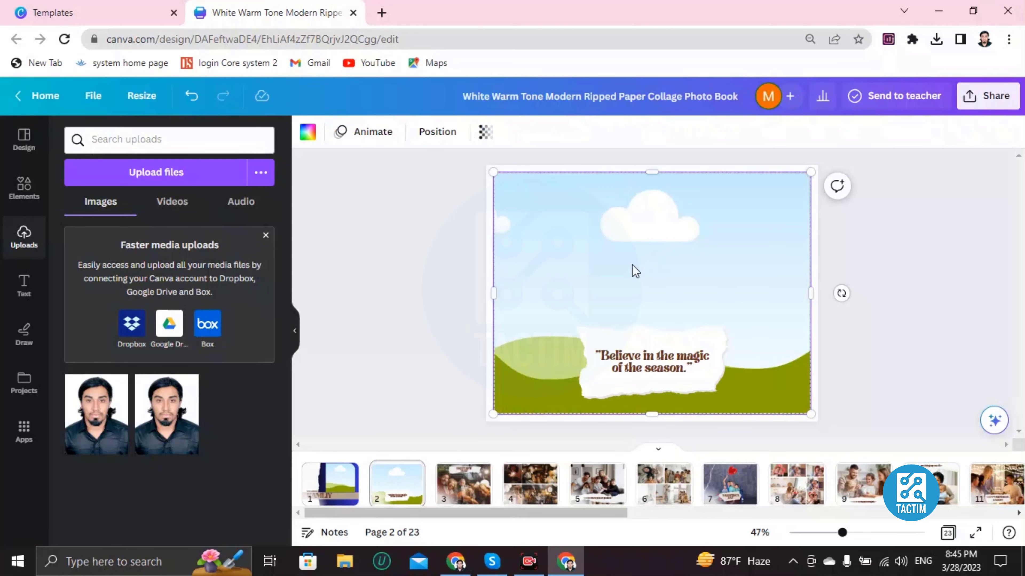
pyautogui.click(83, 420)
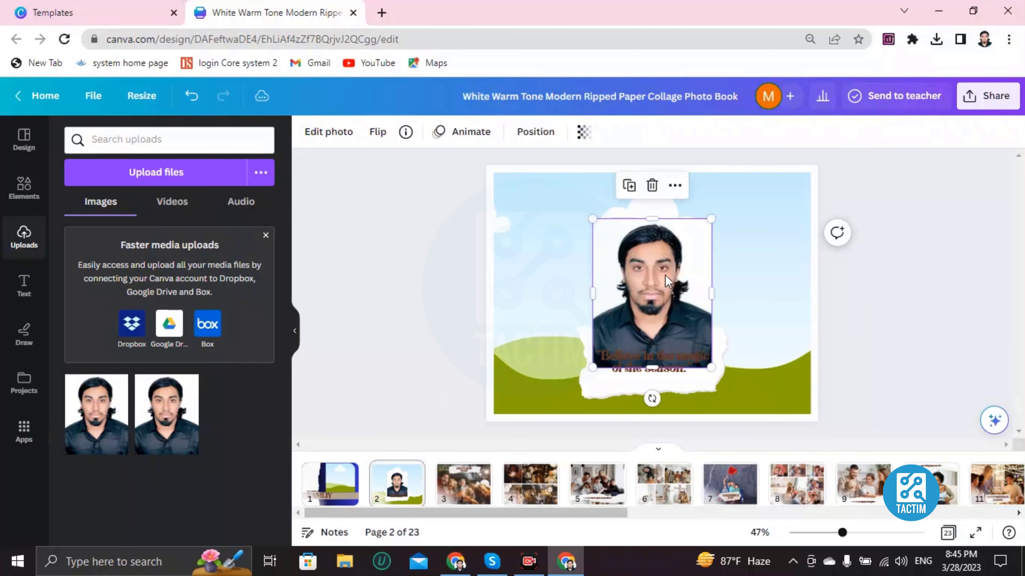
pyautogui.moveTo(665, 275); pyautogui.dragTo(608, 223)
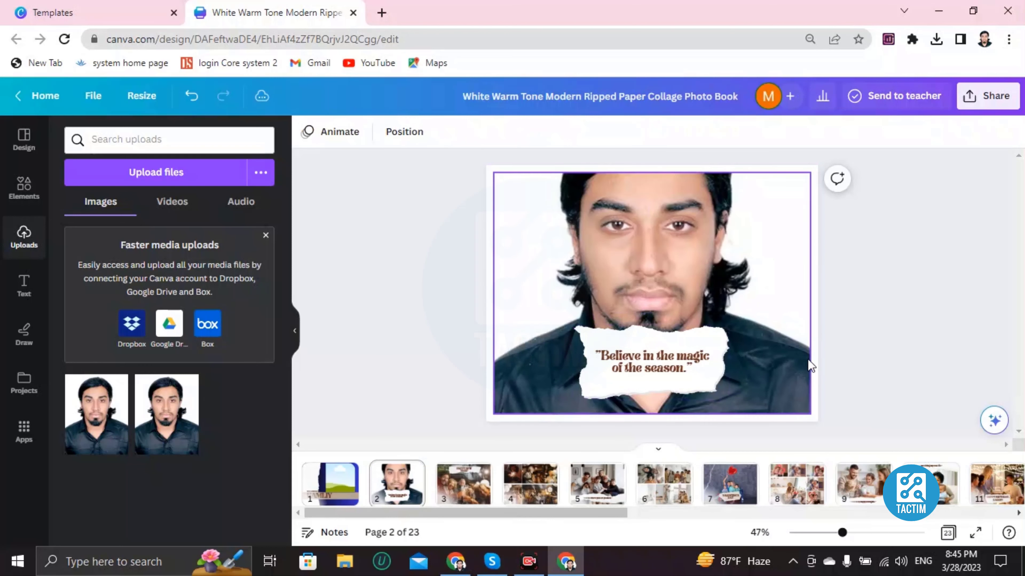
# Dismiss the file upload dialog and drop the first uploaded portrait photo into page 2's large frame again.
pyautogui.click(613, 299)
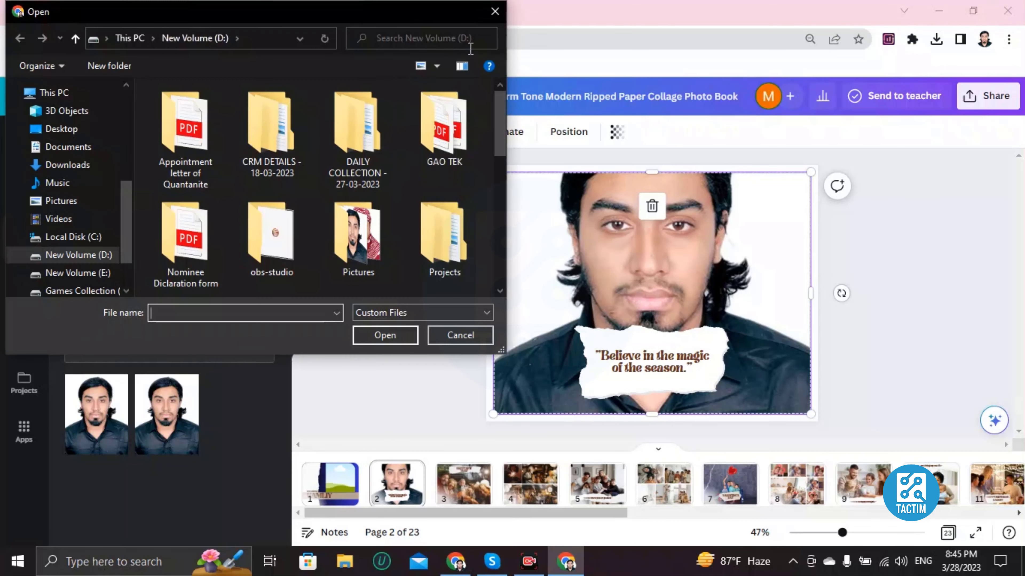
pyautogui.click(499, 18)
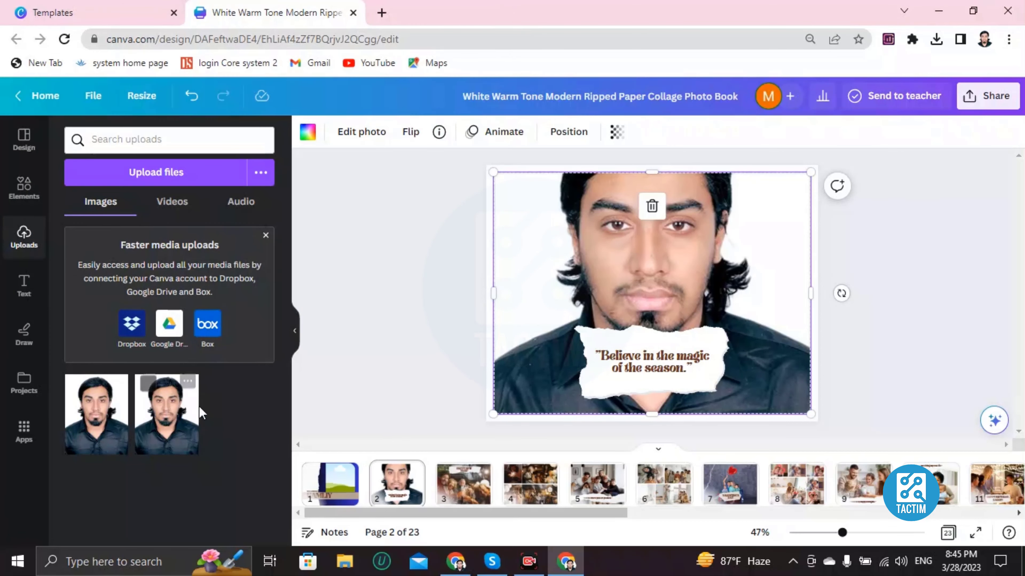
pyautogui.click(92, 415)
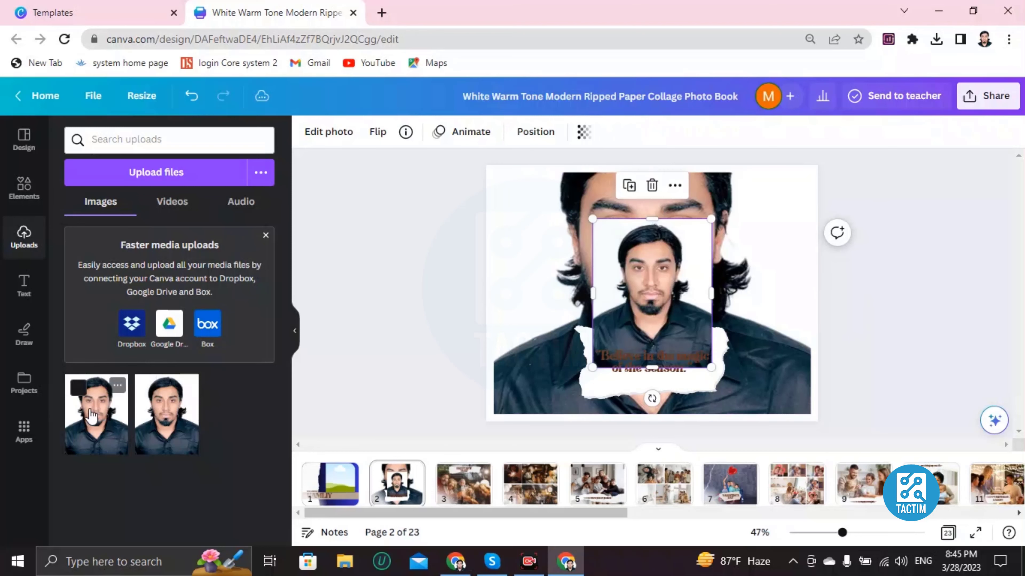
pyautogui.moveTo(655, 290); pyautogui.dragTo(646, 267)
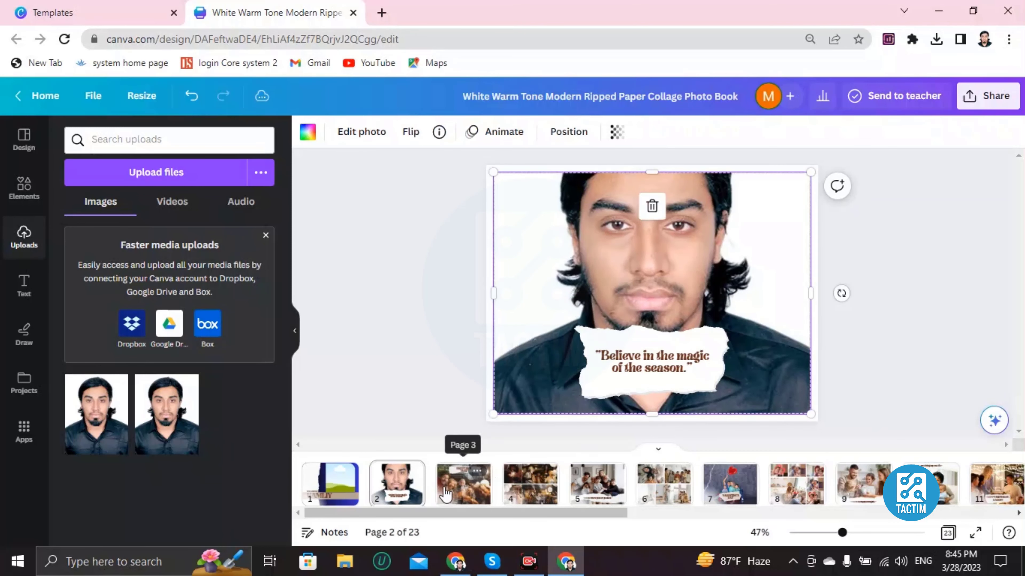
# Replace the "HAPPY NEW YEAR!" heading on page 3 with "DIDIWJDIWN".
pyautogui.click(460, 487)
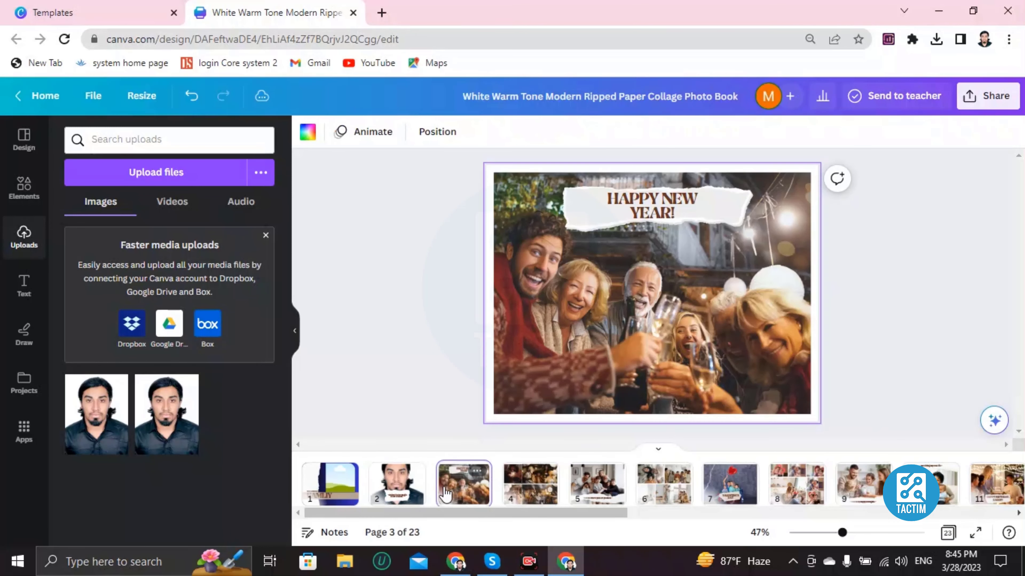
pyautogui.doubleClick(635, 199)
pyautogui.click(581, 258)
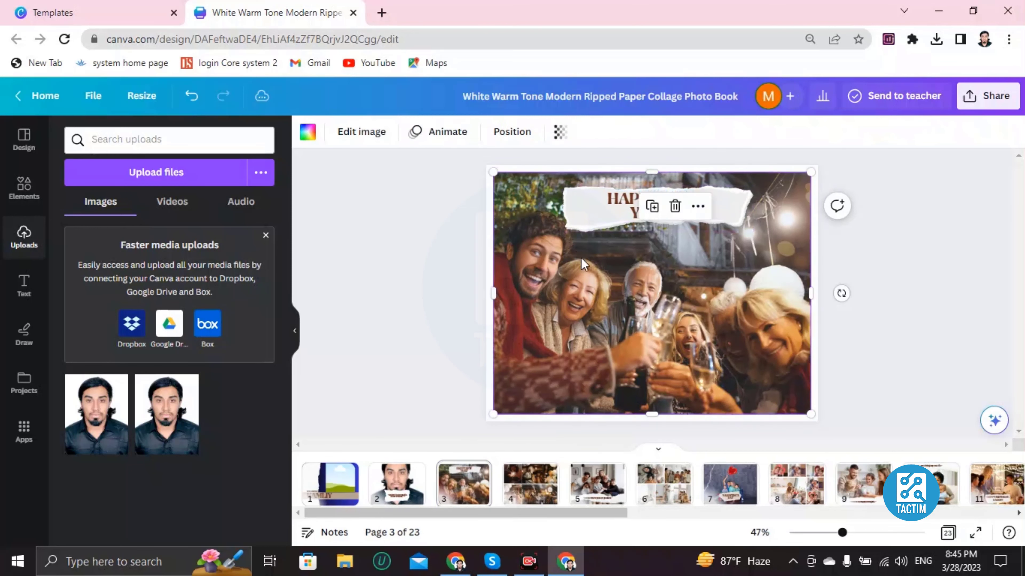
pyautogui.doubleClick(624, 211)
pyautogui.write('DIDIWJDIWN')
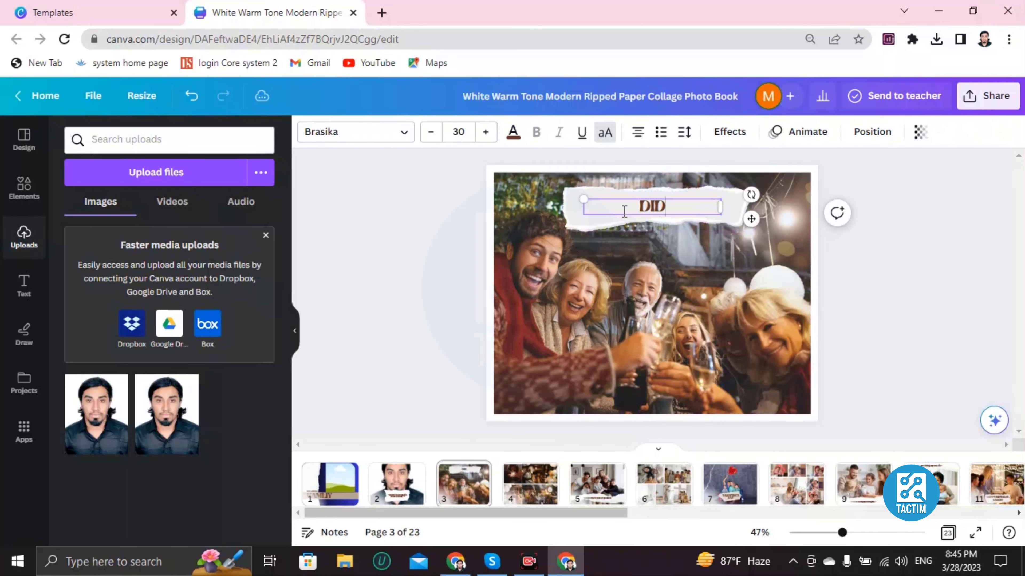
# Try to recolor page 3's heading text with the default solid colors, ending on light purple.
pyautogui.click(512, 133)
pyautogui.scroll(-3, 182, 404)
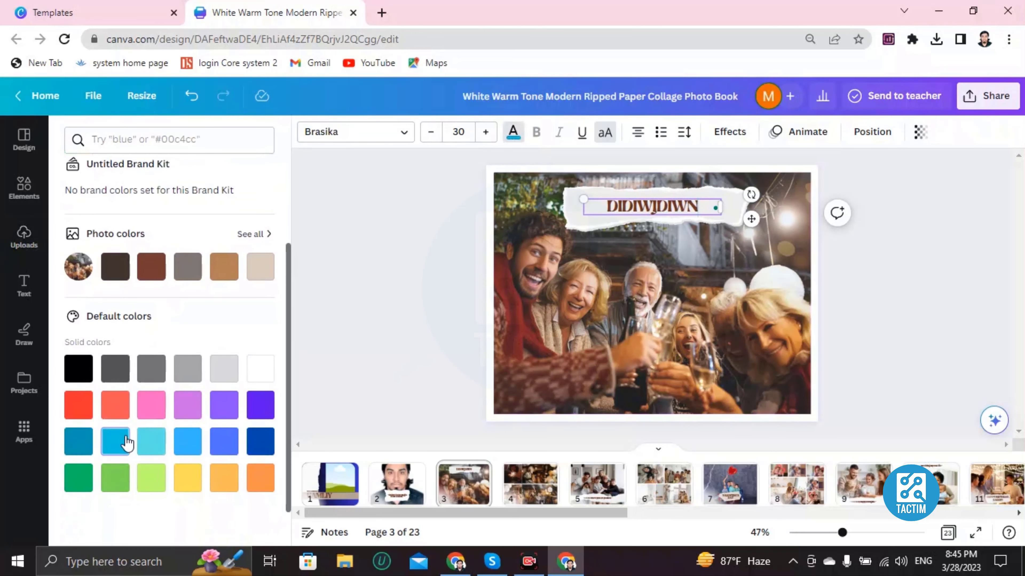
pyautogui.click(127, 442)
pyautogui.click(152, 404)
pyautogui.click(188, 404)
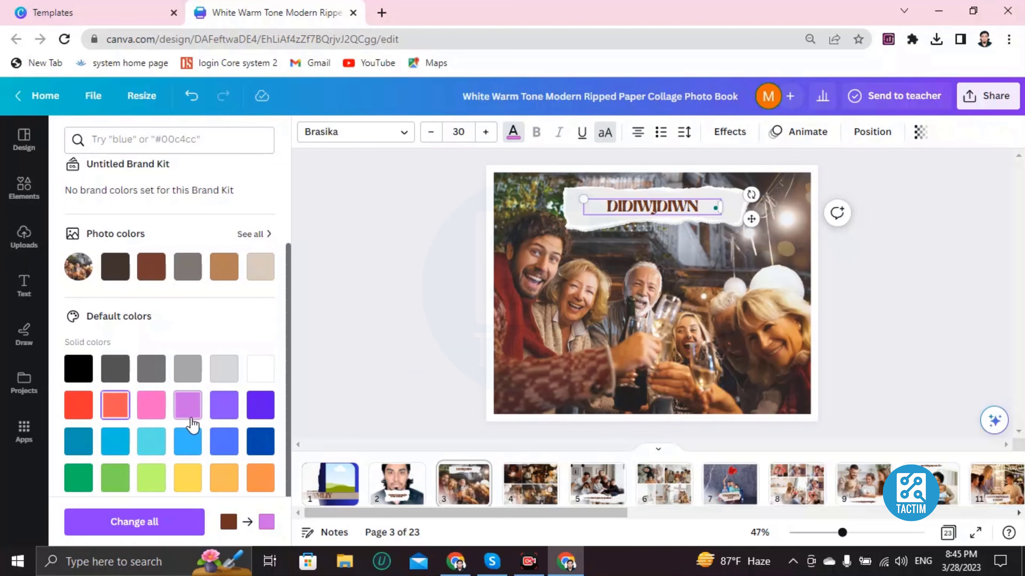
pyautogui.click(677, 237)
# Recolor page 3's "DIDIWJDIWN" heading with the grass green default color and apply that color change throughout the photo book.
pyautogui.click(619, 206)
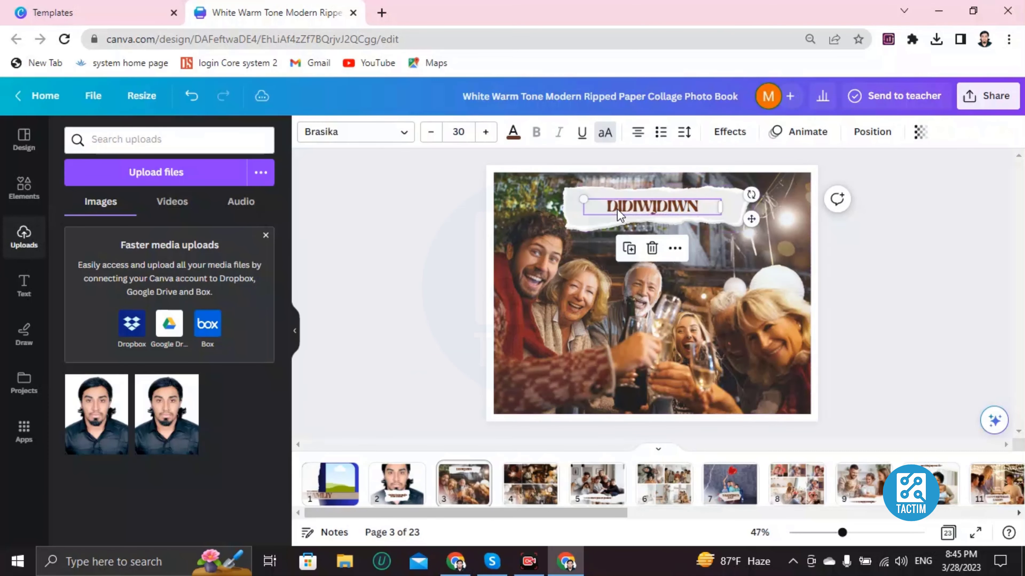
pyautogui.click(620, 206)
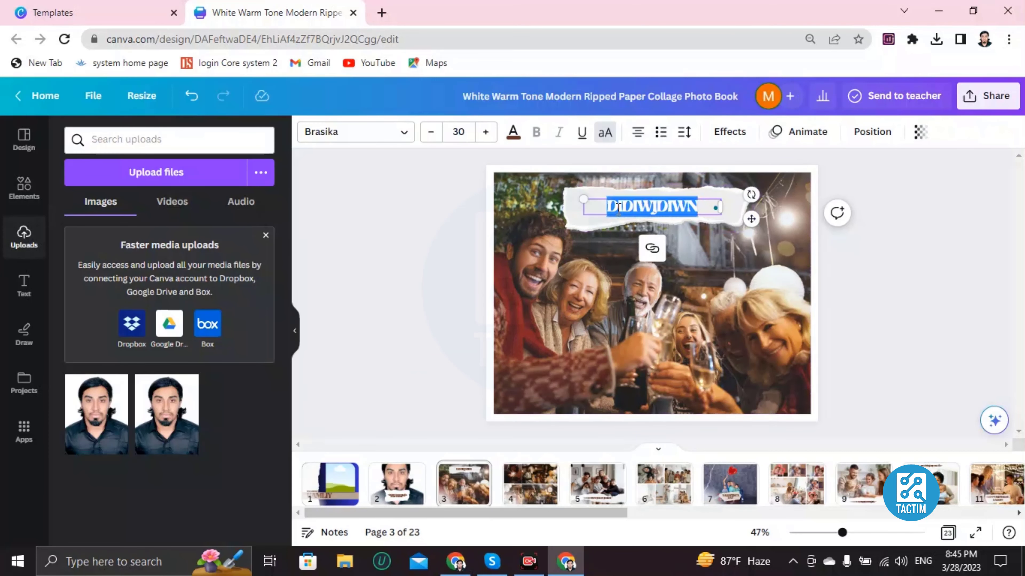
pyautogui.click(513, 132)
pyautogui.scroll(-3, 162, 442)
pyautogui.click(127, 479)
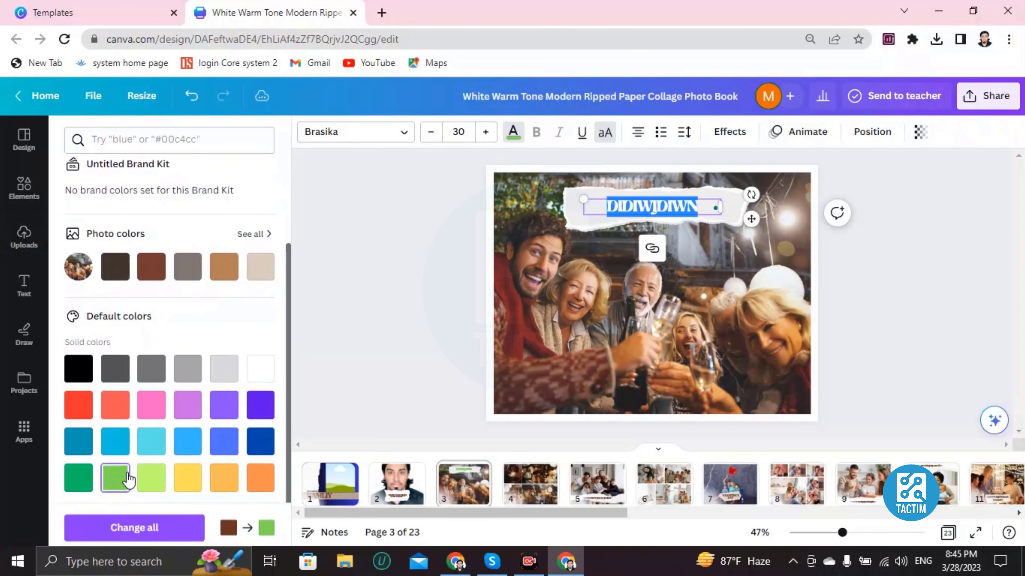
pyautogui.click(117, 522)
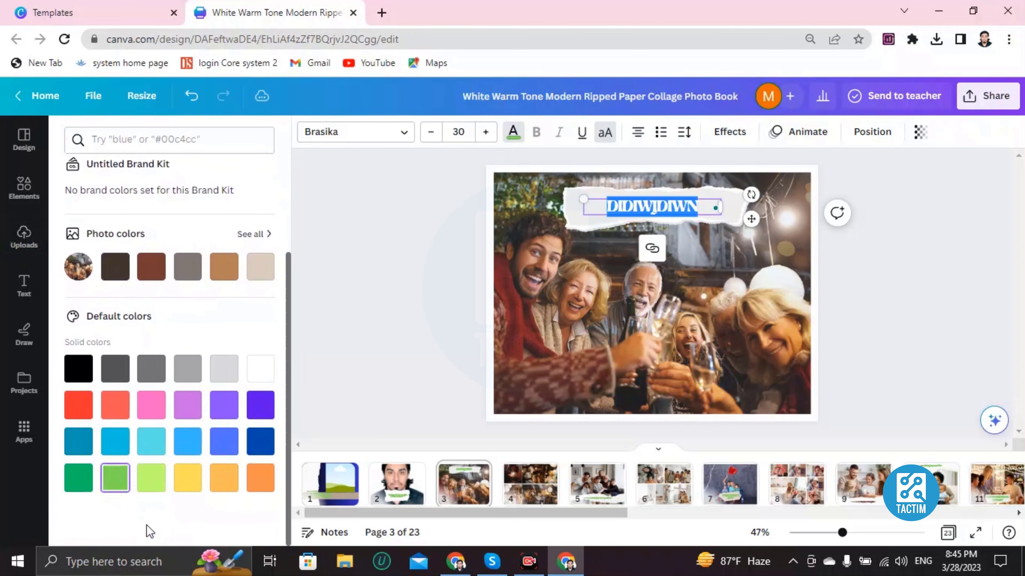
pyautogui.click(559, 253)
pyautogui.click(643, 227)
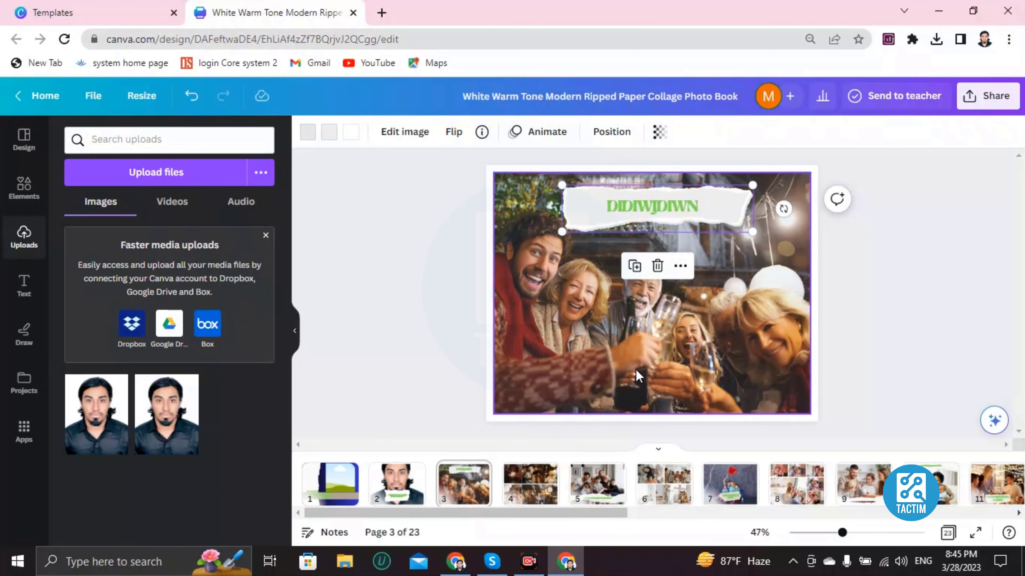
# Add a new blank page at the end of the photo book, after page 23.
pyautogui.click(530, 483)
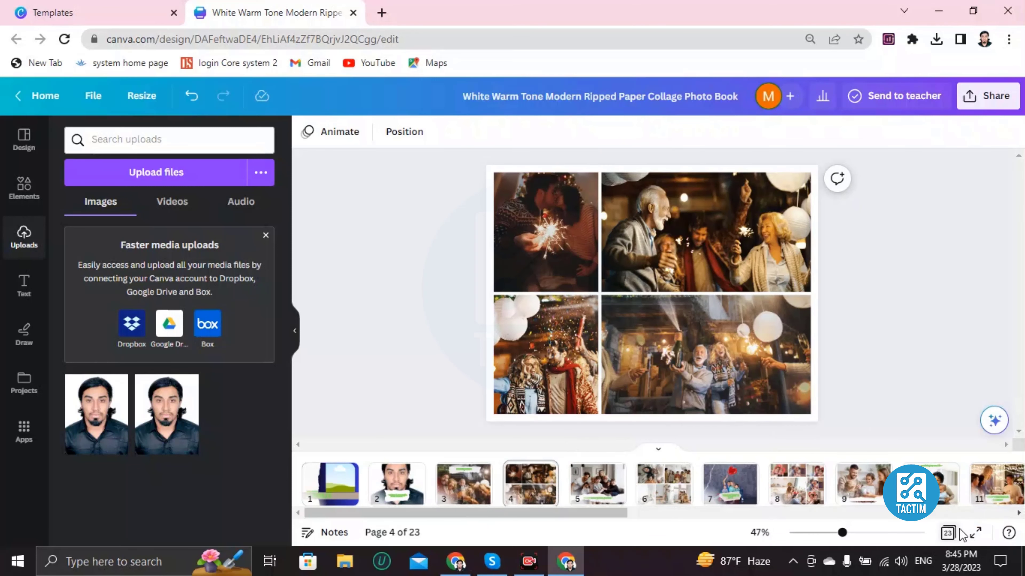
pyautogui.moveTo(582, 515); pyautogui.dragTo(1007, 505)
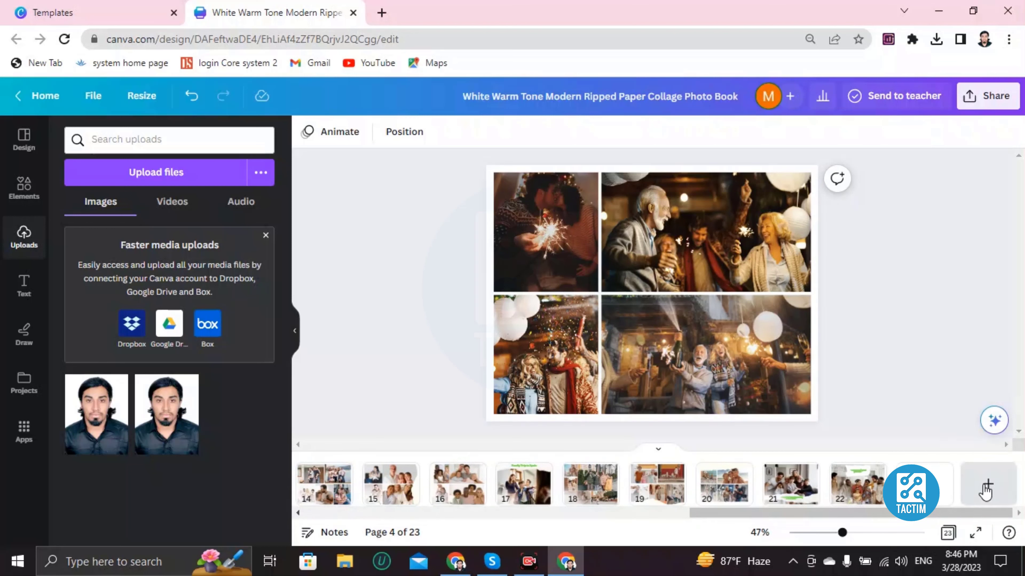
pyautogui.click(935, 501)
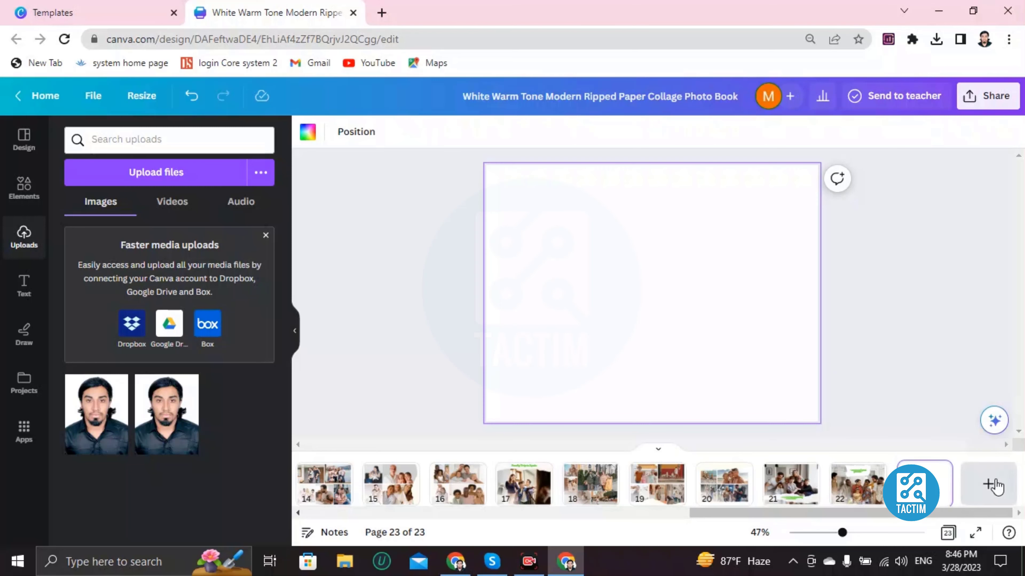
pyautogui.click(988, 484)
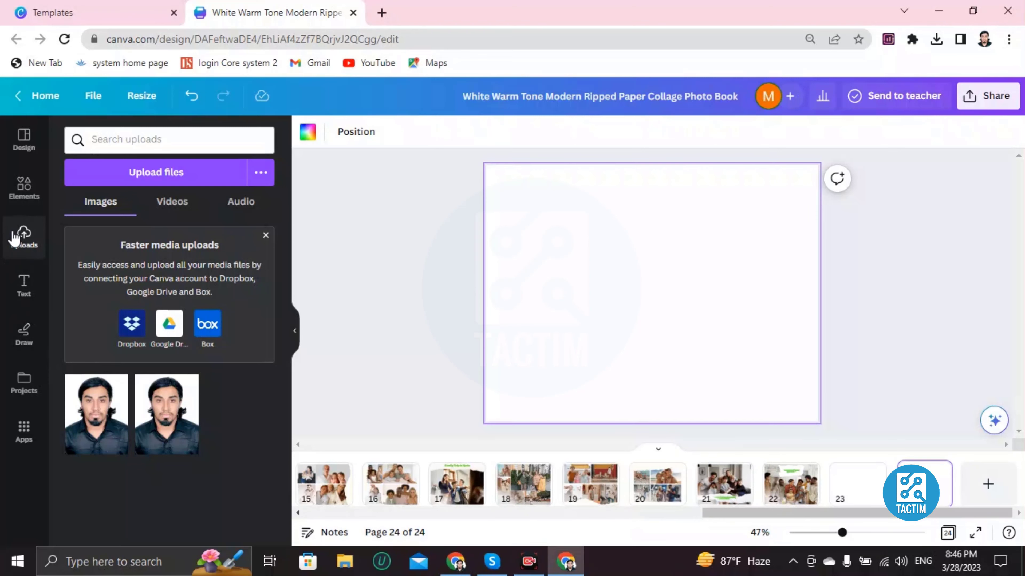
# Insert the slanted landscape frame from the frame elements on page 24 and enlarge it to cover most of the page.
pyautogui.click(23, 187)
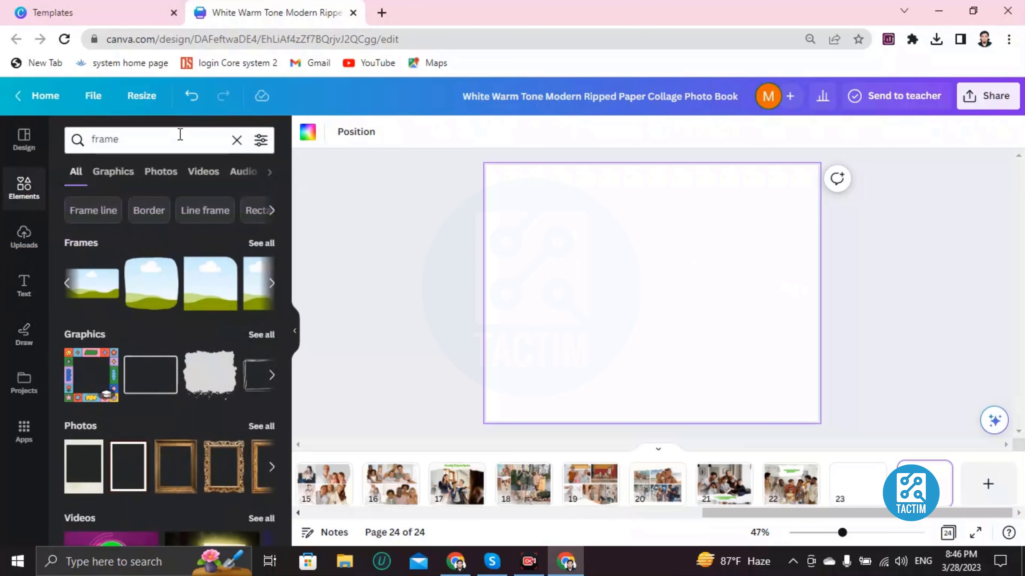
pyautogui.click(273, 284)
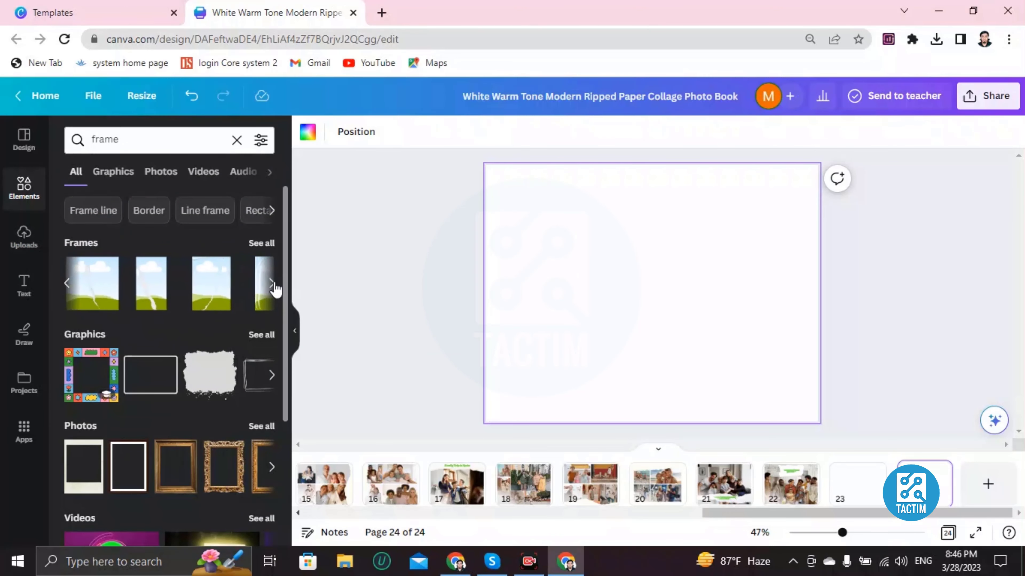
pyautogui.click(274, 286)
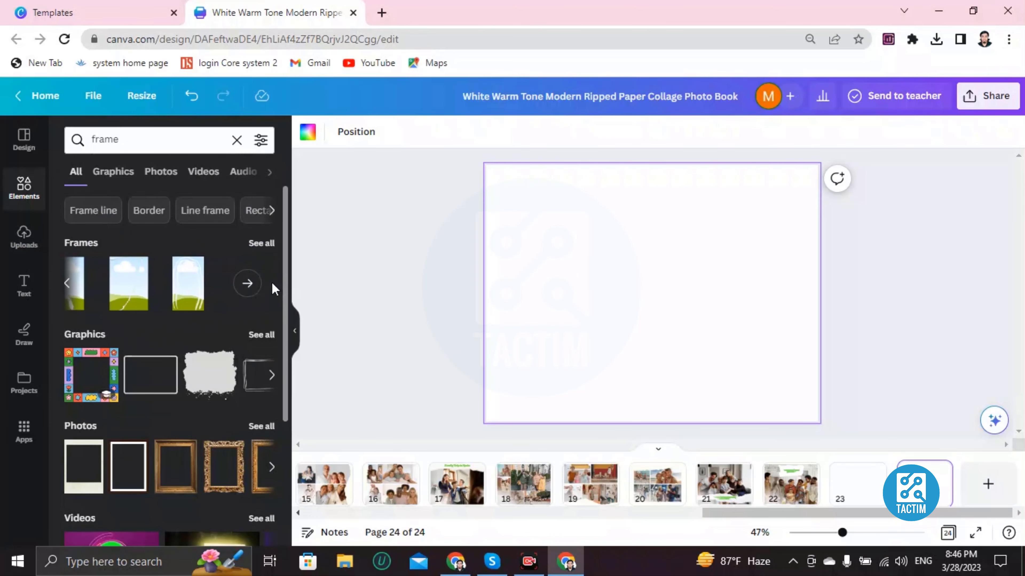
pyautogui.click(68, 286)
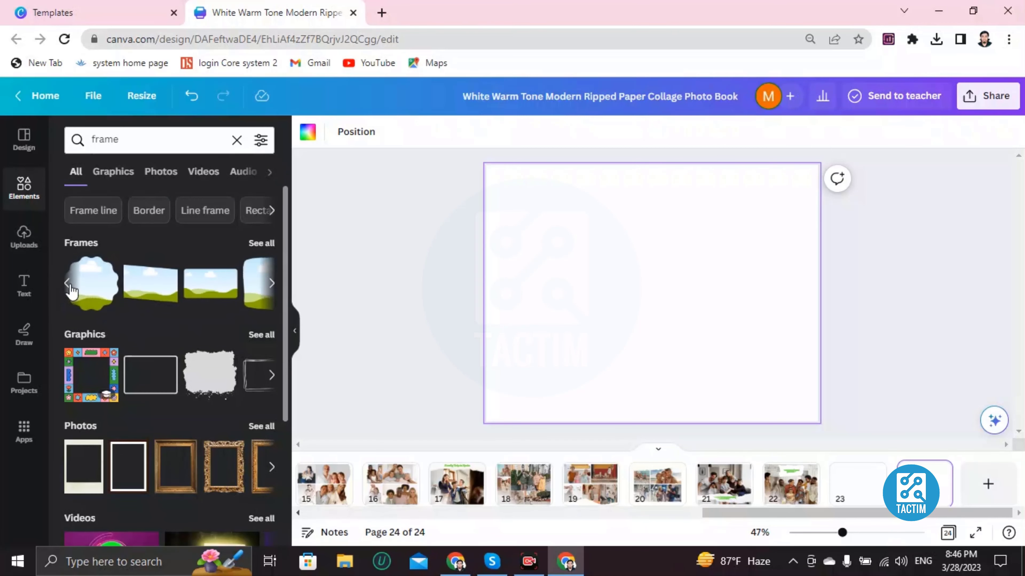
pyautogui.click(213, 294)
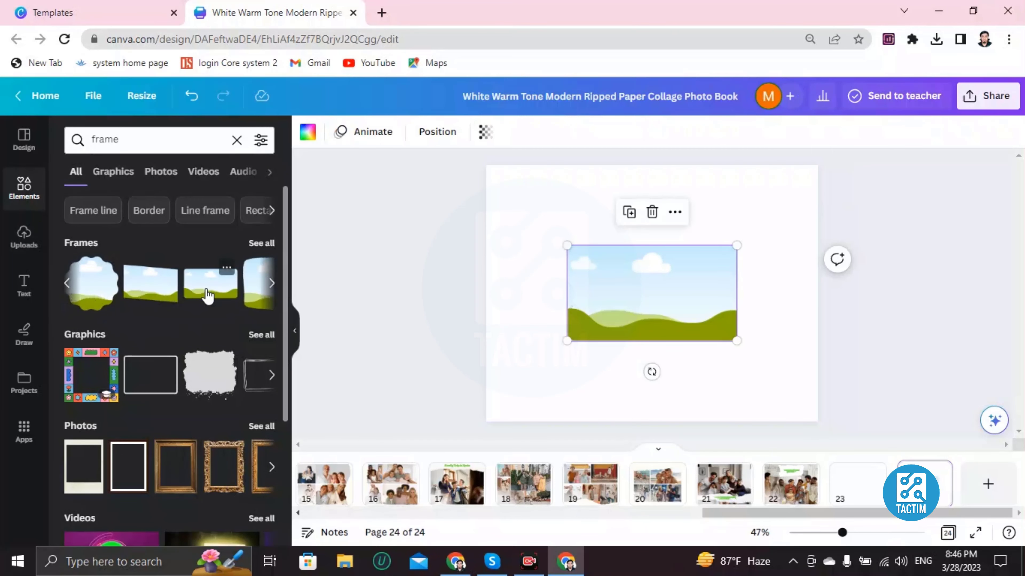
pyautogui.press('Delete')
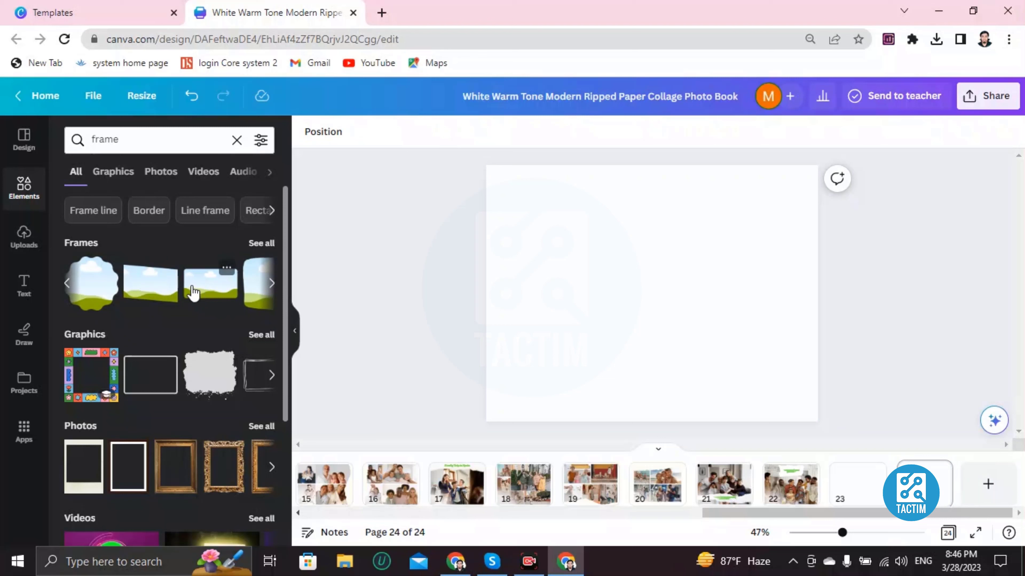
pyautogui.click(150, 288)
pyautogui.moveTo(629, 270); pyautogui.dragTo(621, 224)
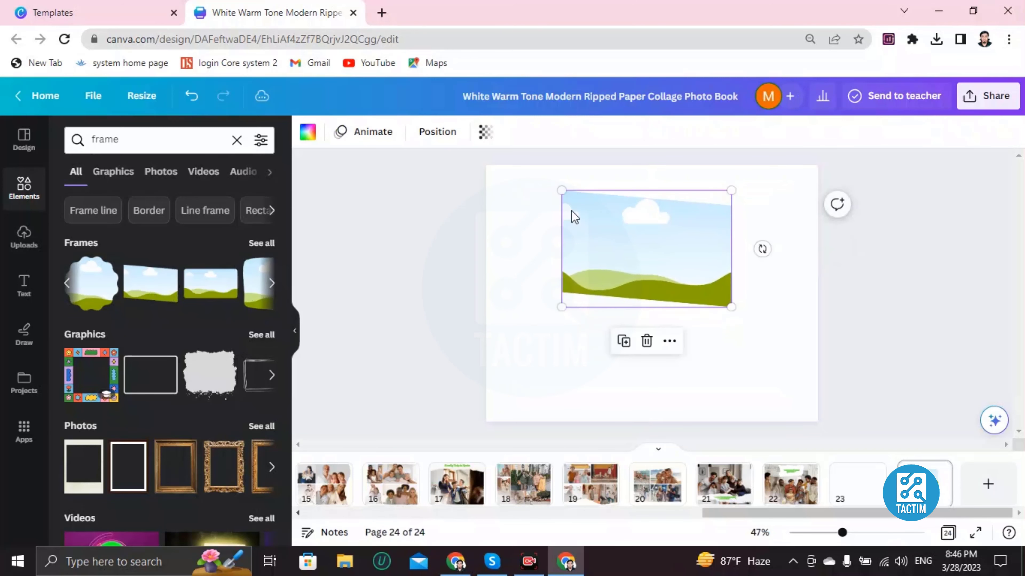
pyautogui.moveTo(550, 195); pyautogui.dragTo(507, 197)
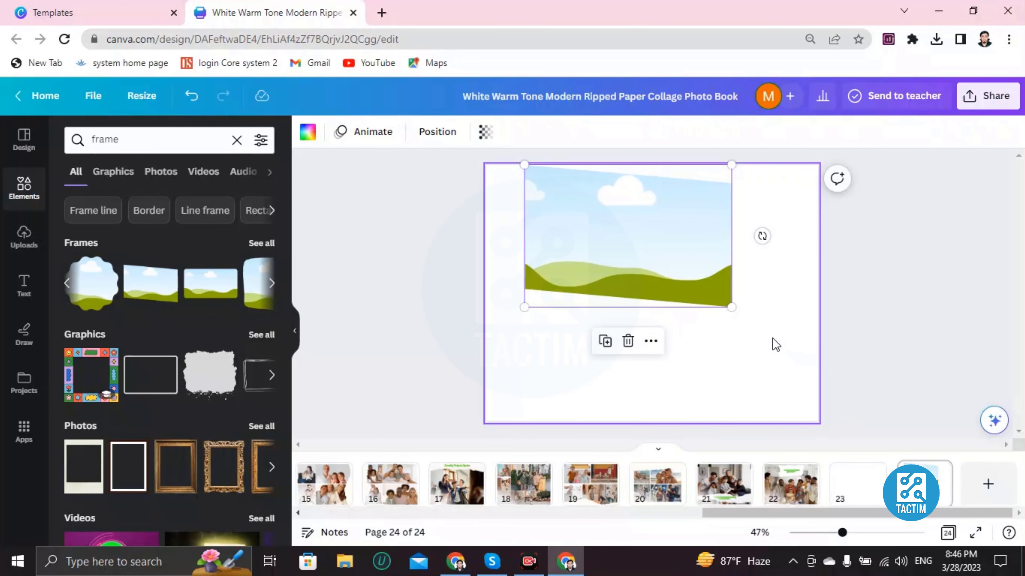
pyautogui.moveTo(731, 306); pyautogui.dragTo(699, 310)
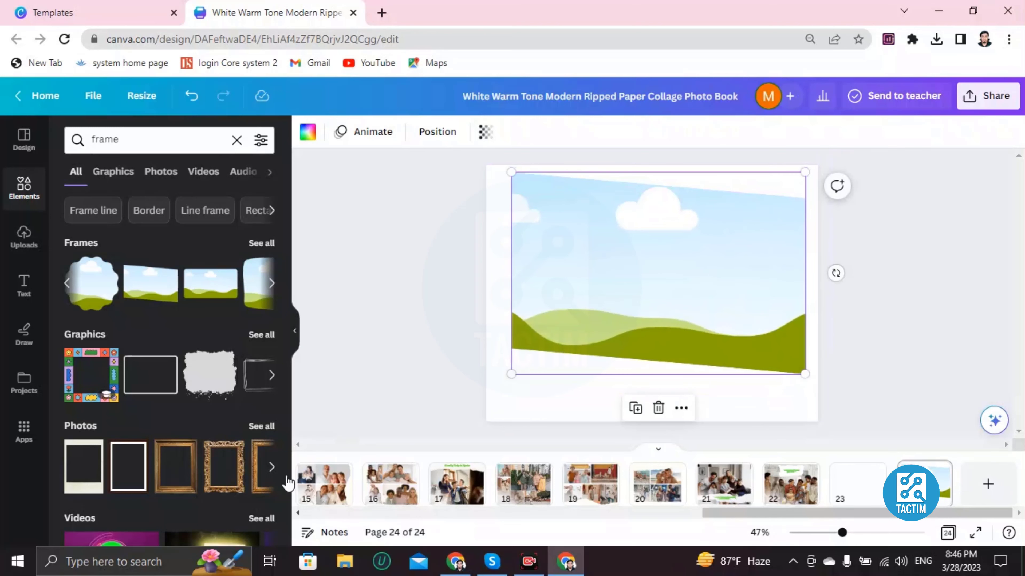
# Try the first uploaded portrait photo in page 24's slanted frame, and undo the fill.
pyautogui.click(8, 248)
pyautogui.moveTo(96, 408); pyautogui.dragTo(630, 286)
pyautogui.click(631, 287)
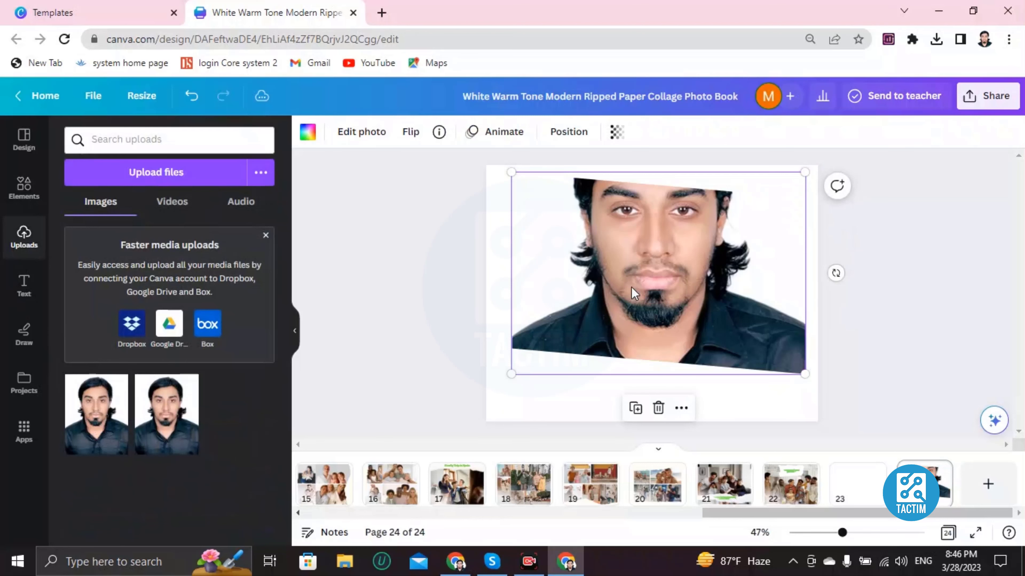
pyautogui.hotkey('ctrl', 'z')
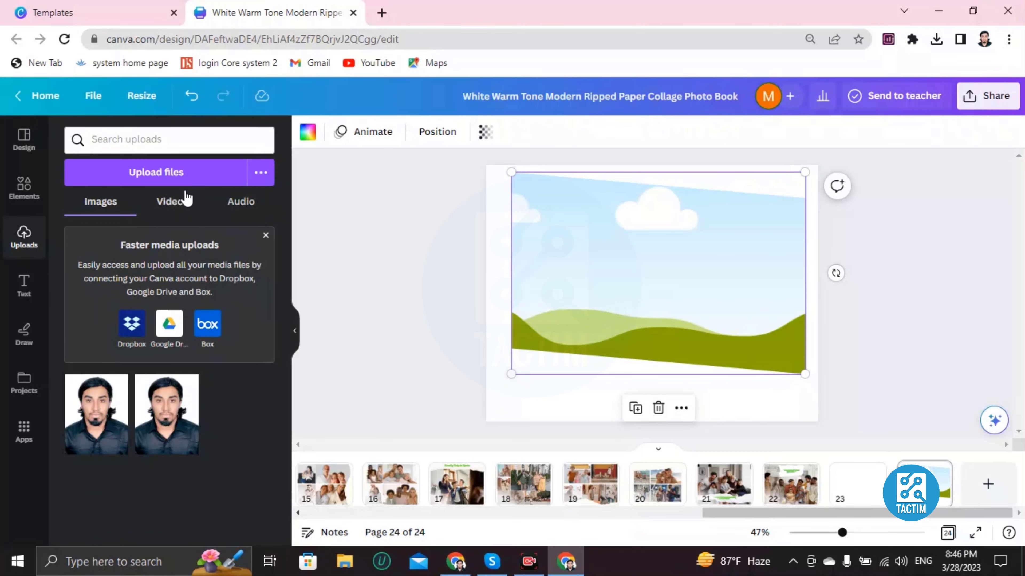
# Clear the previous element search and search the elements for "birthday pictures".
pyautogui.click(38, 193)
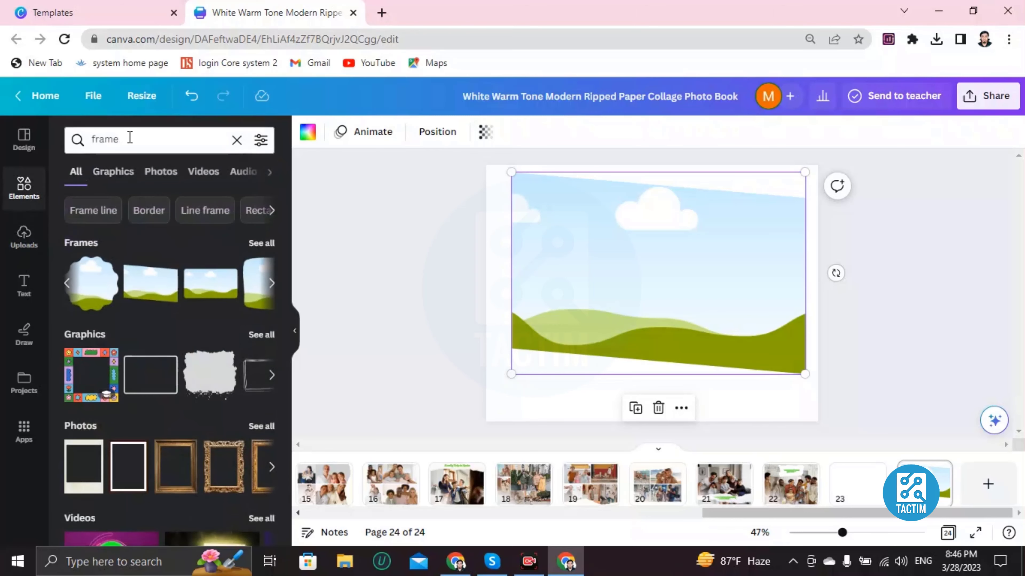
pyautogui.click(130, 138)
pyautogui.click(241, 144)
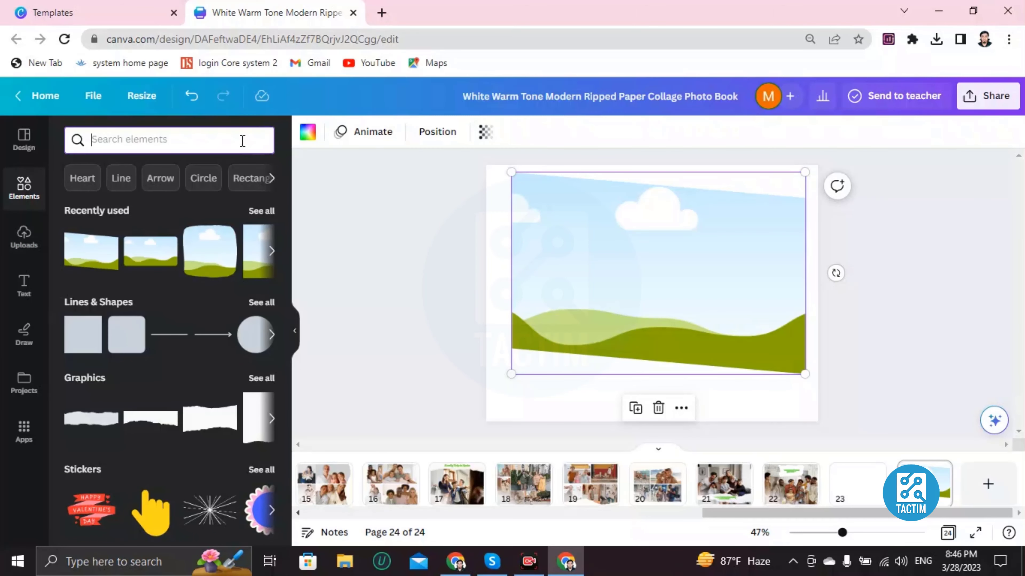
pyautogui.write('birthday')
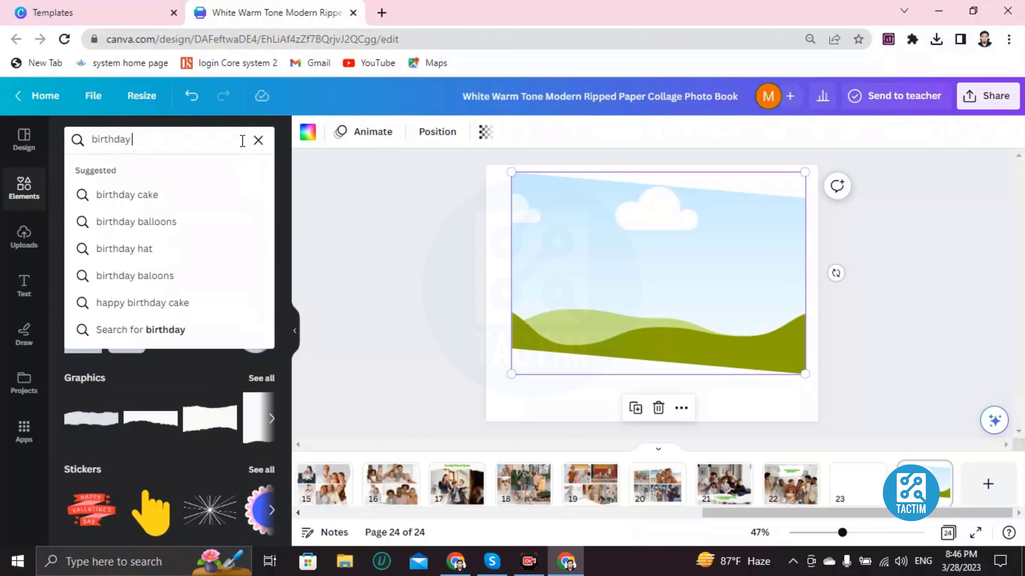
pyautogui.write(' pictures')
pyautogui.press('Return')
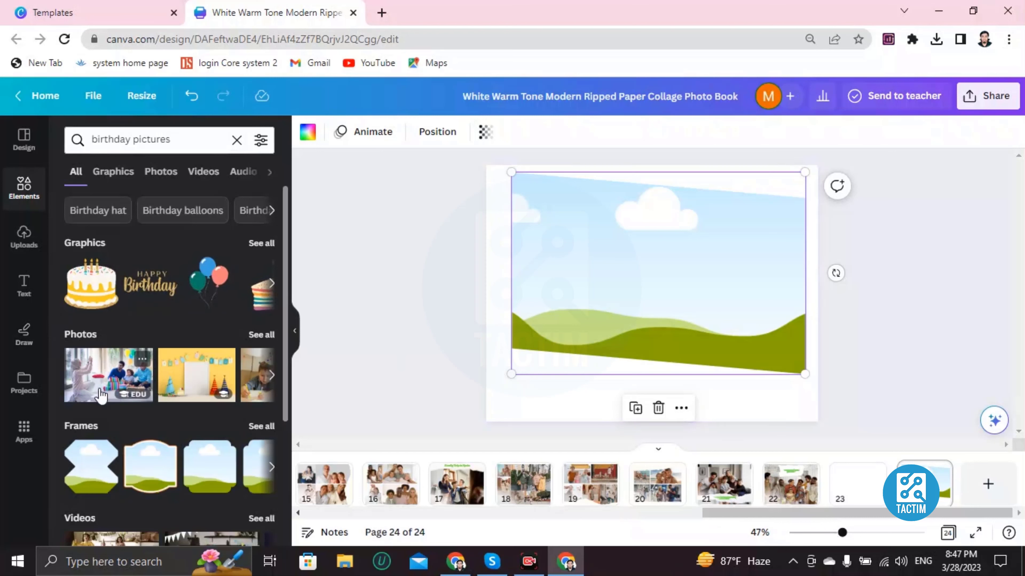
# Fill page 24's slanted frame with the photo of three children wearing polka-dot party hats.
pyautogui.click(271, 376)
pyautogui.click(104, 375)
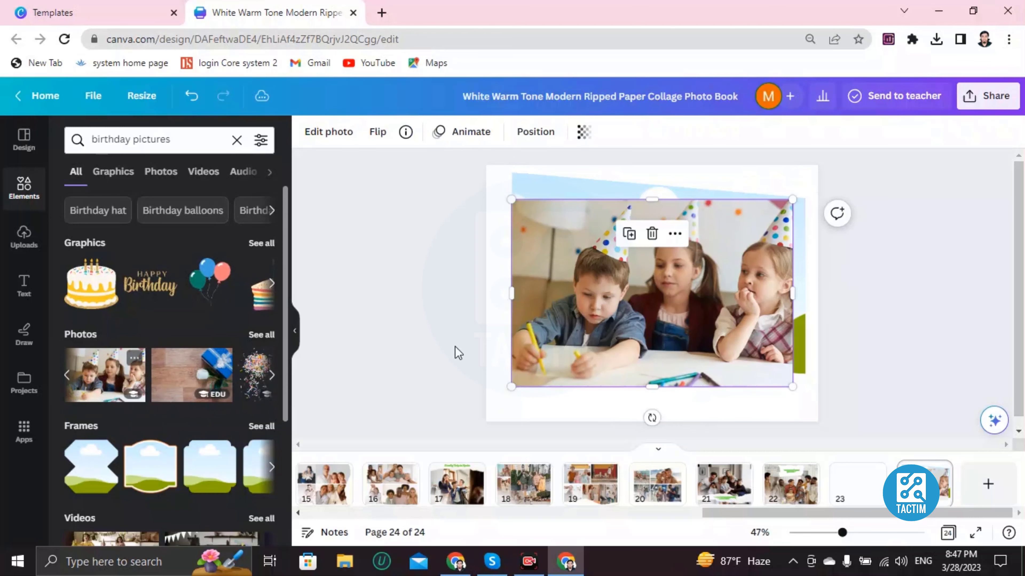
pyautogui.moveTo(671, 311); pyautogui.dragTo(670, 297)
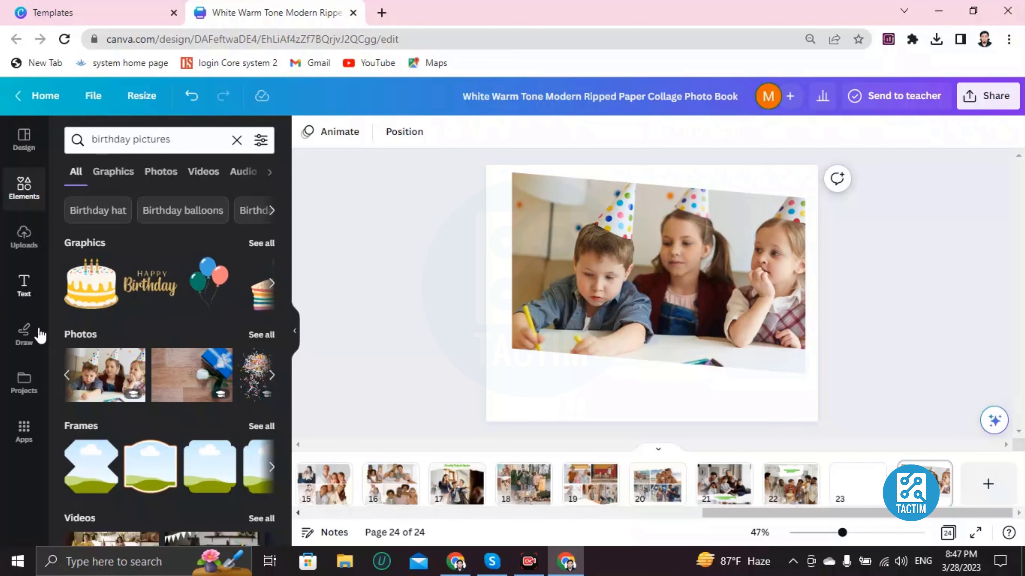
# Add the red "Stay Fearless" font combination to page 24, shrink it, and place it in the white space beneath the photo.
pyautogui.click(21, 288)
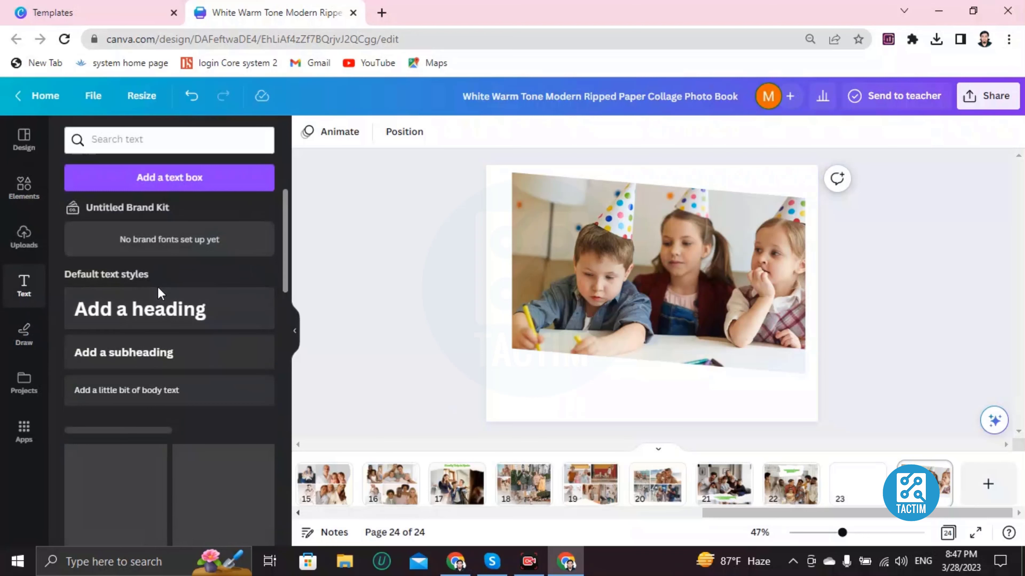
pyautogui.scroll(-5, 209, 286)
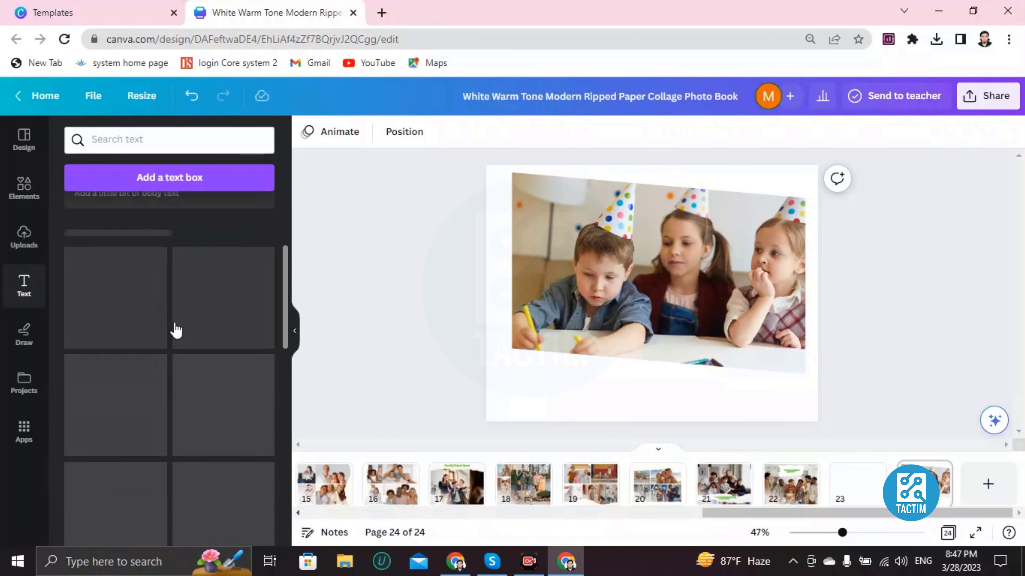
pyautogui.scroll(5, 176, 330)
pyautogui.scroll(-6, 181, 325)
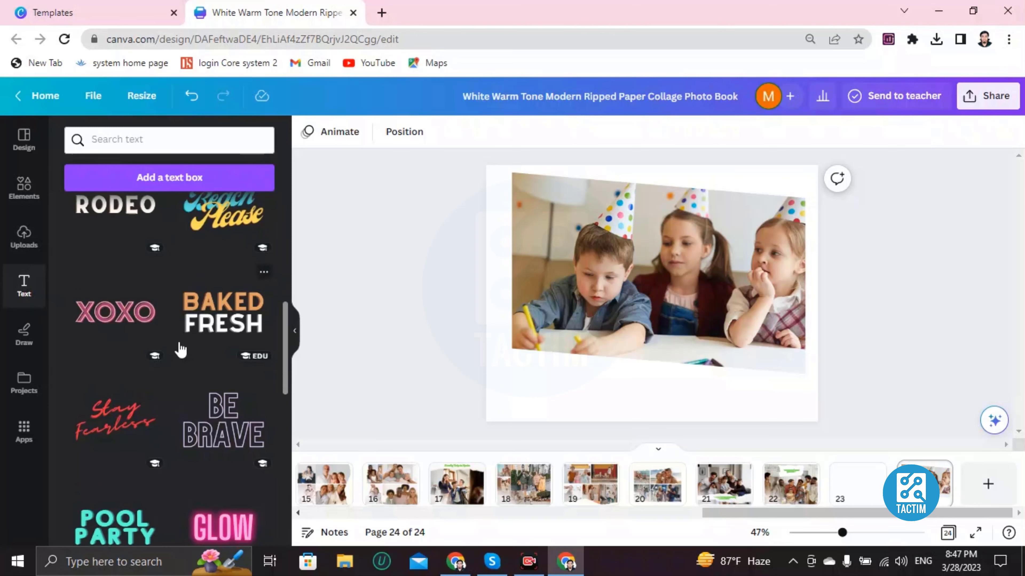
pyautogui.scroll(2, 181, 345)
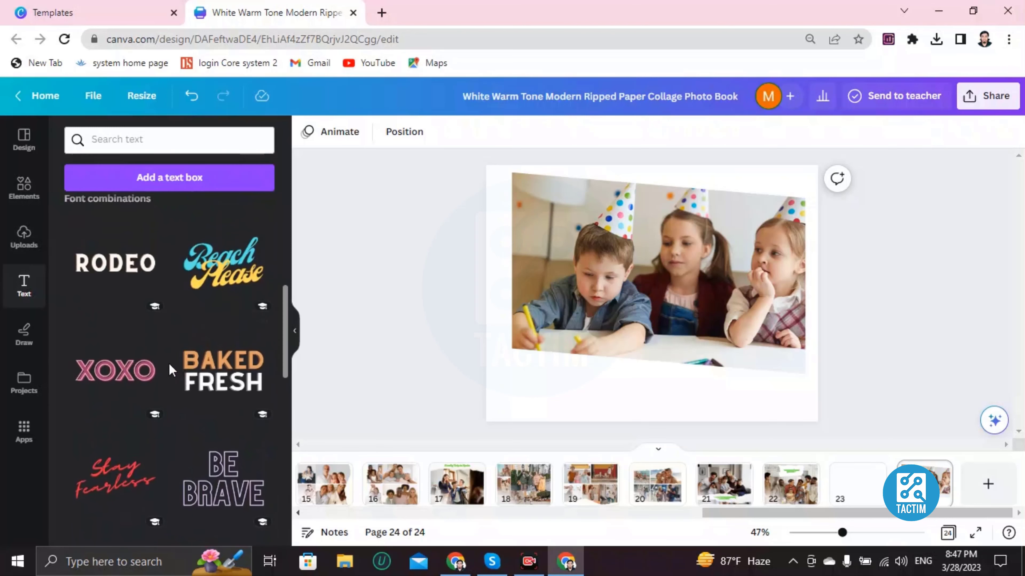
pyautogui.scroll(-2, 169, 363)
pyautogui.click(100, 405)
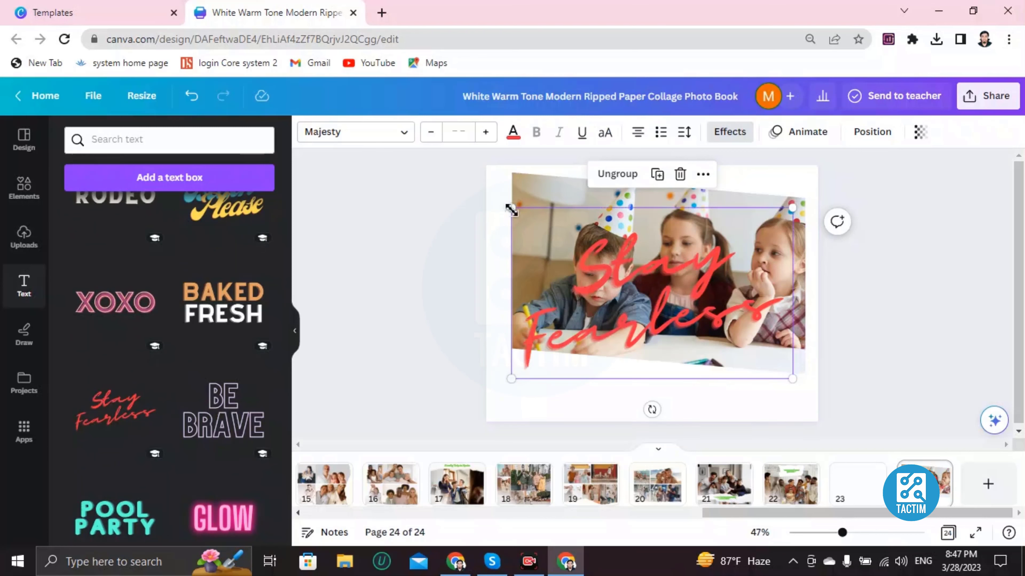
pyautogui.moveTo(549, 255); pyautogui.dragTo(713, 351)
pyautogui.moveTo(786, 362); pyautogui.dragTo(579, 394)
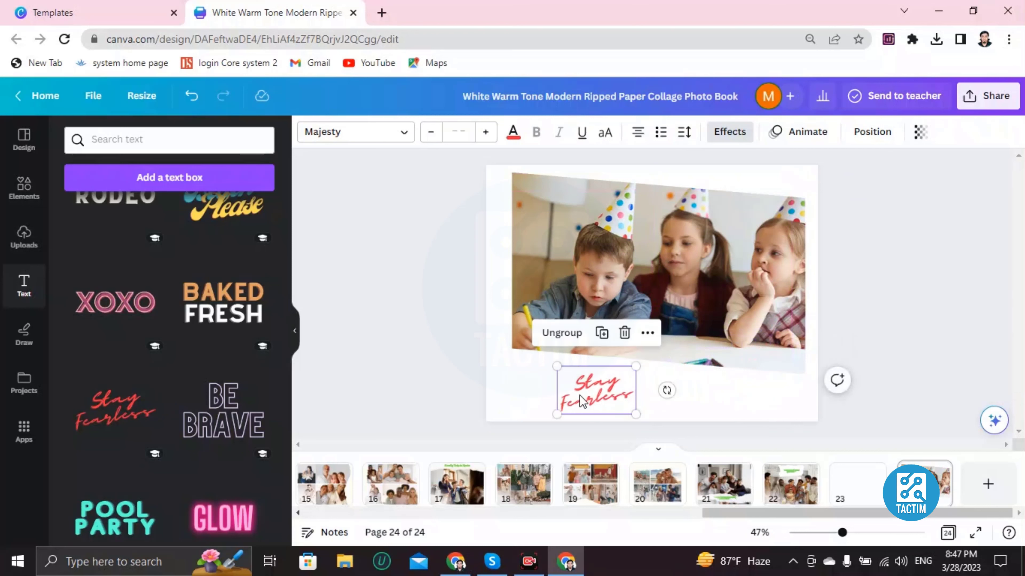
# Replace the word "Stay" in the red script text on page 24 with "Happy".
pyautogui.doubleClick(591, 387)
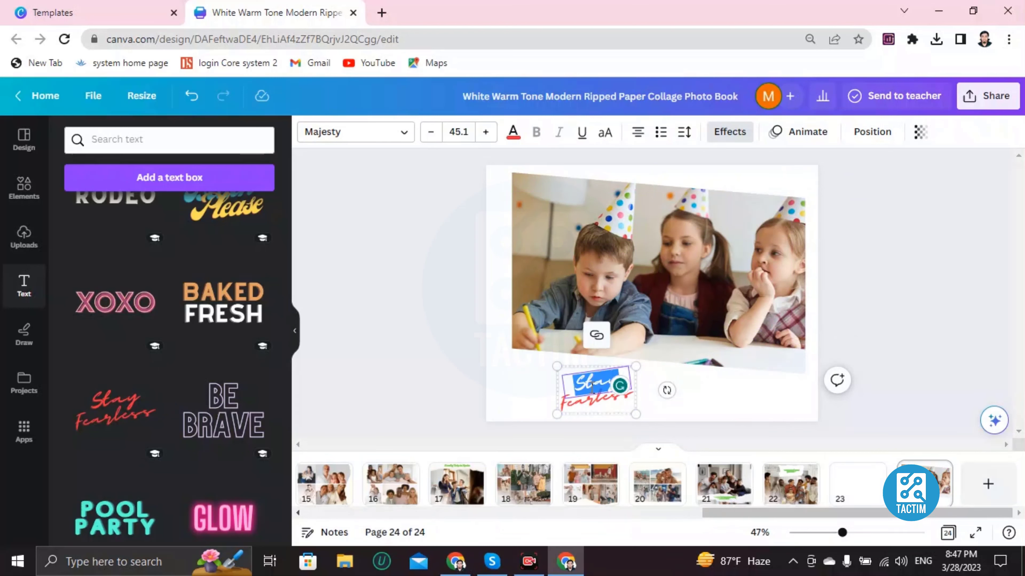
pyautogui.press('BackSpace')
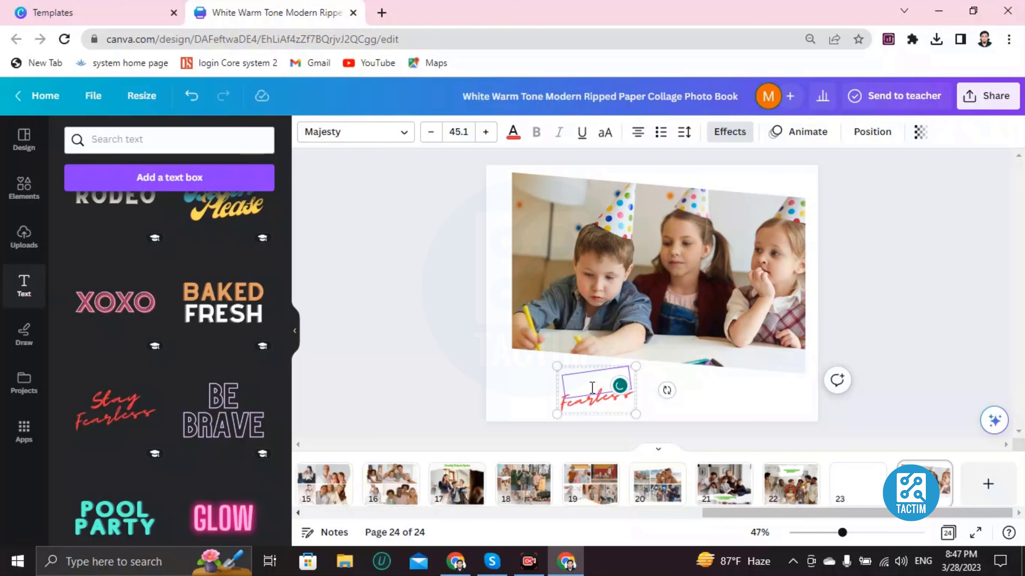
pyautogui.write('Happy')
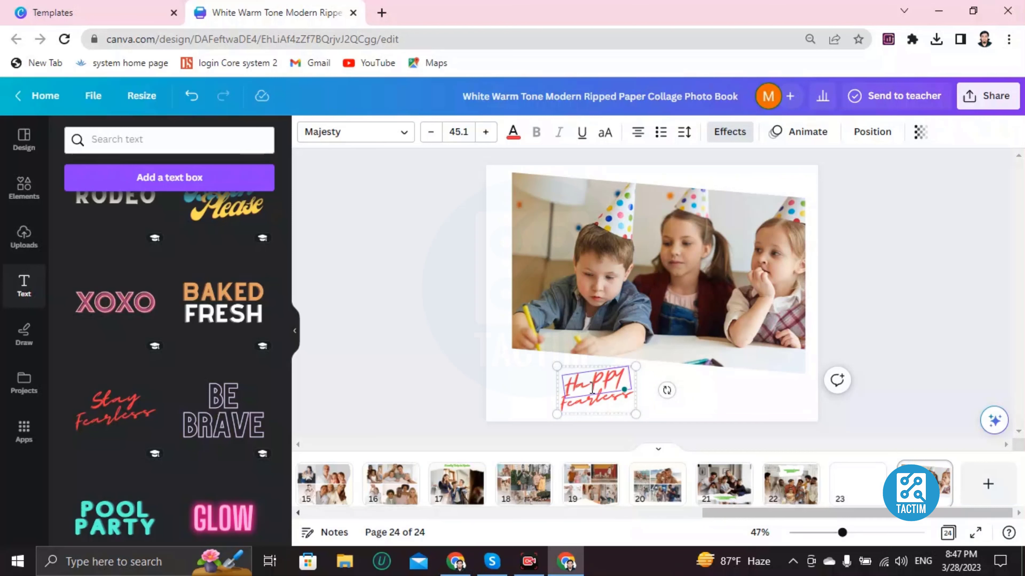
pyautogui.write(' BIRTHDAY')
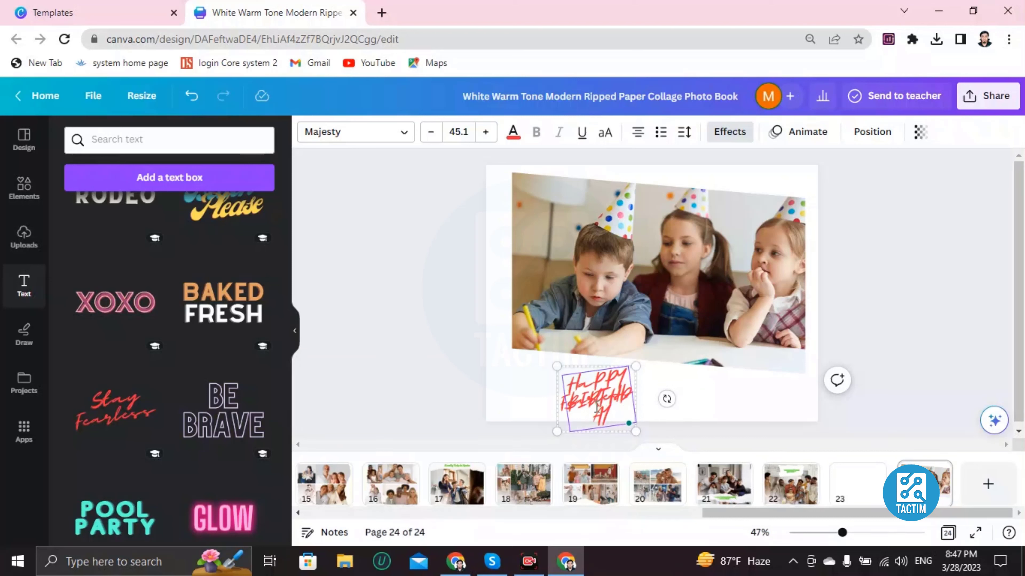
# Clear the red script text "Happy" beneath page 24's photo and delete the word "Fearless" below it.
pyautogui.hotkey('ctrl', 'a')
pyautogui.press('BackSpace')
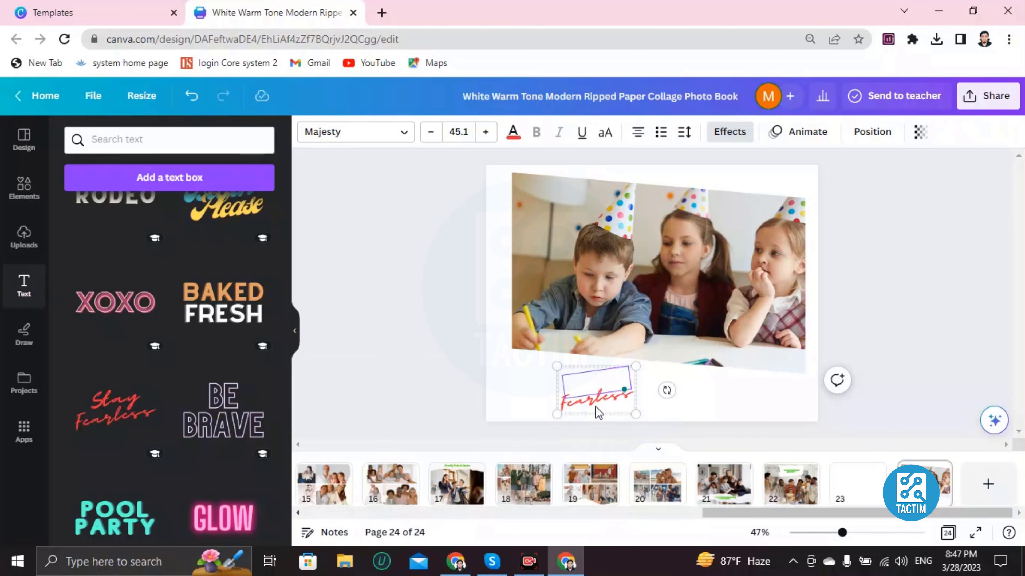
pyautogui.click(596, 402)
pyautogui.press('Delete')
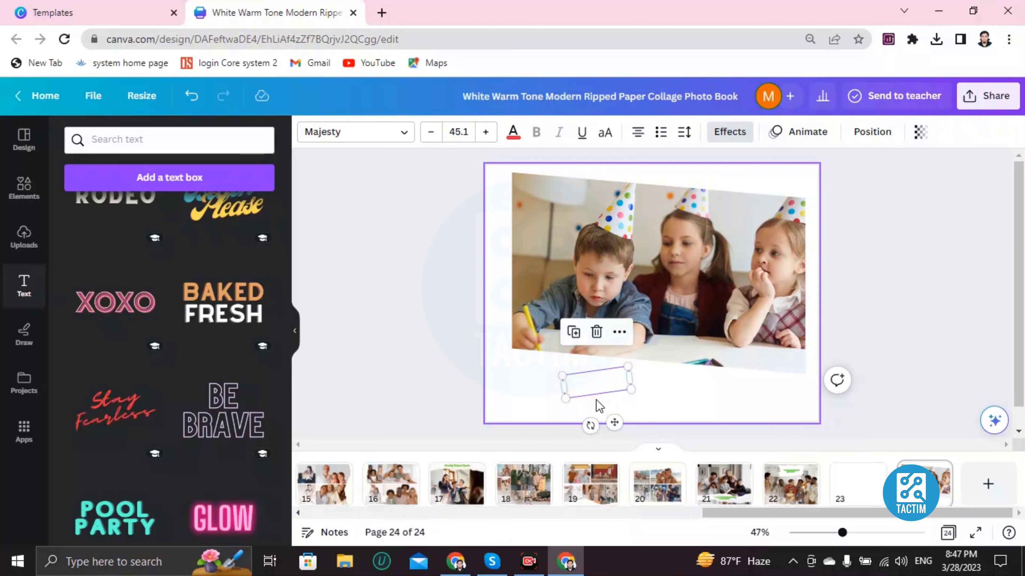
# Add a default-style heading to page 24 and move it into the white space beneath the photo.
pyautogui.scroll(5, 220, 372)
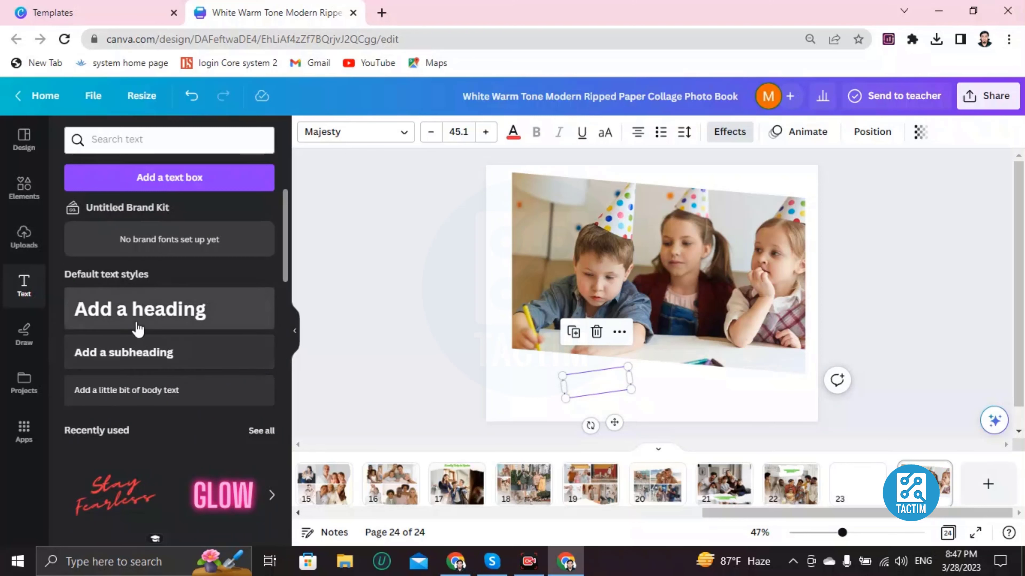
pyautogui.click(176, 321)
pyautogui.moveTo(657, 300); pyautogui.dragTo(619, 359)
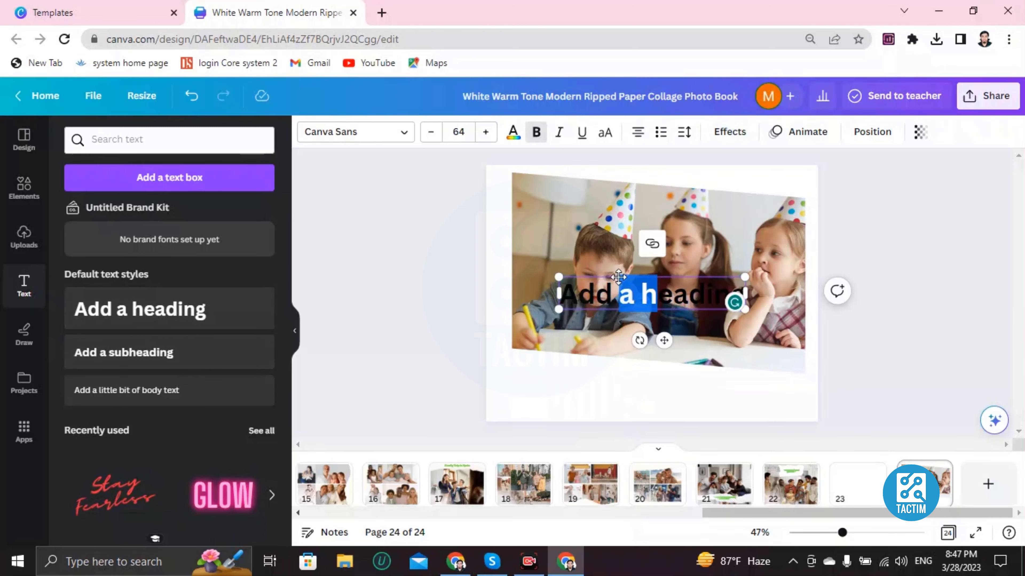
pyautogui.moveTo(616, 285); pyautogui.dragTo(600, 372)
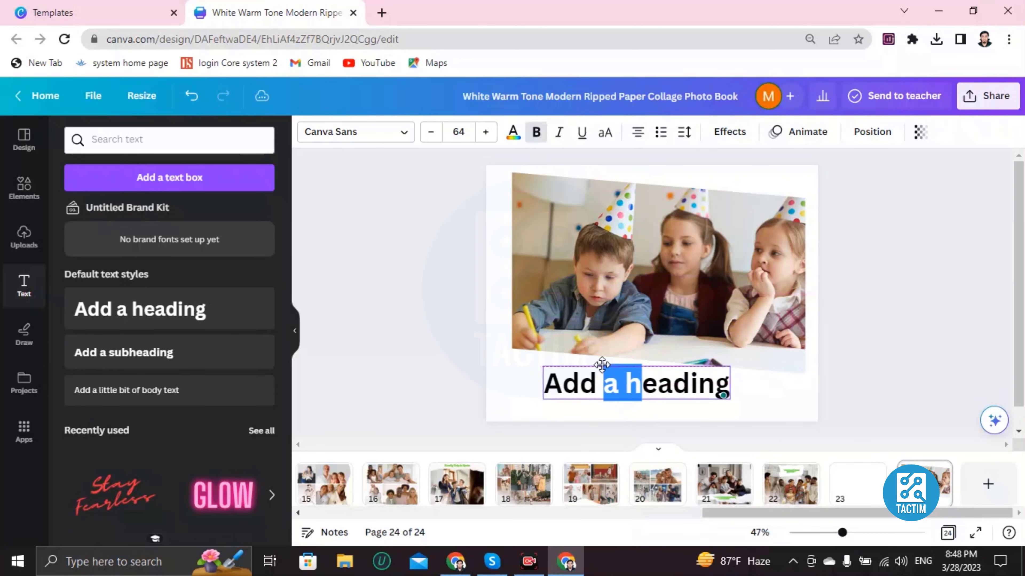
# Erase the entire placeholder text of the heading beneath page 24's photo.
pyautogui.doubleClick(585, 386)
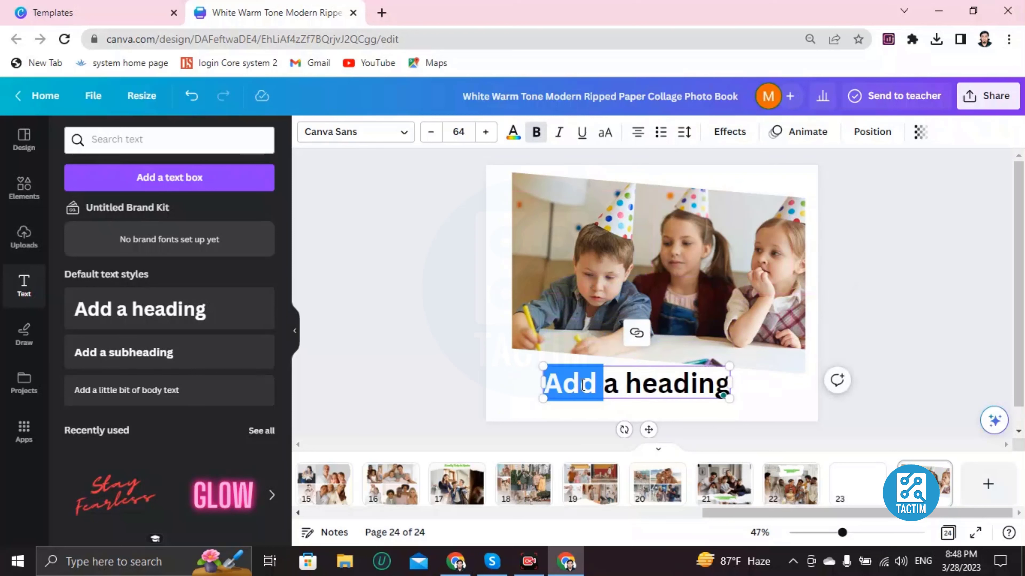
pyautogui.press('BackSpace')
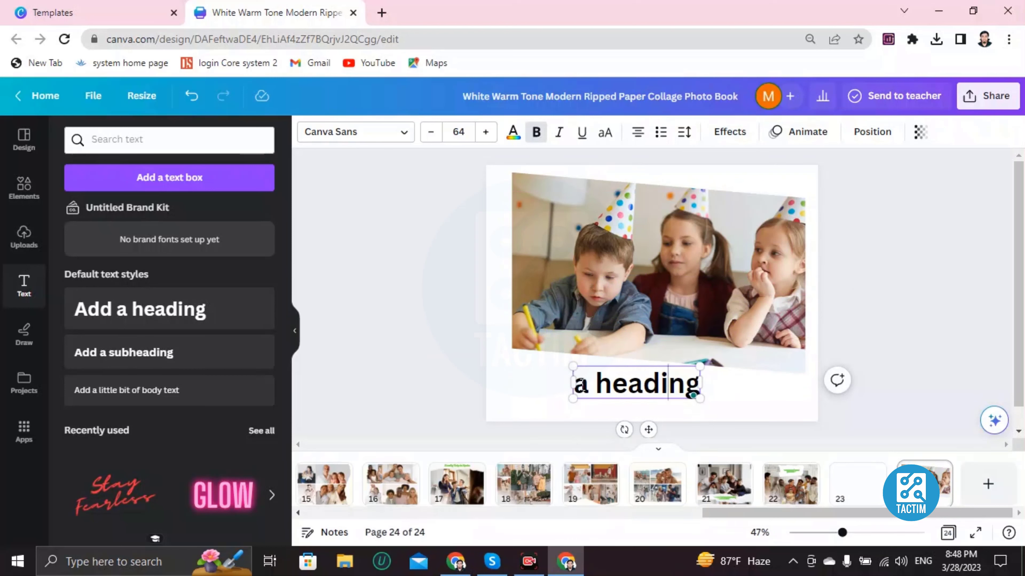
pyautogui.press('BackSpace')
pyautogui.press('BackSpace')
pyautogui.press('BackSpace')
pyautogui.press('BackSpace')
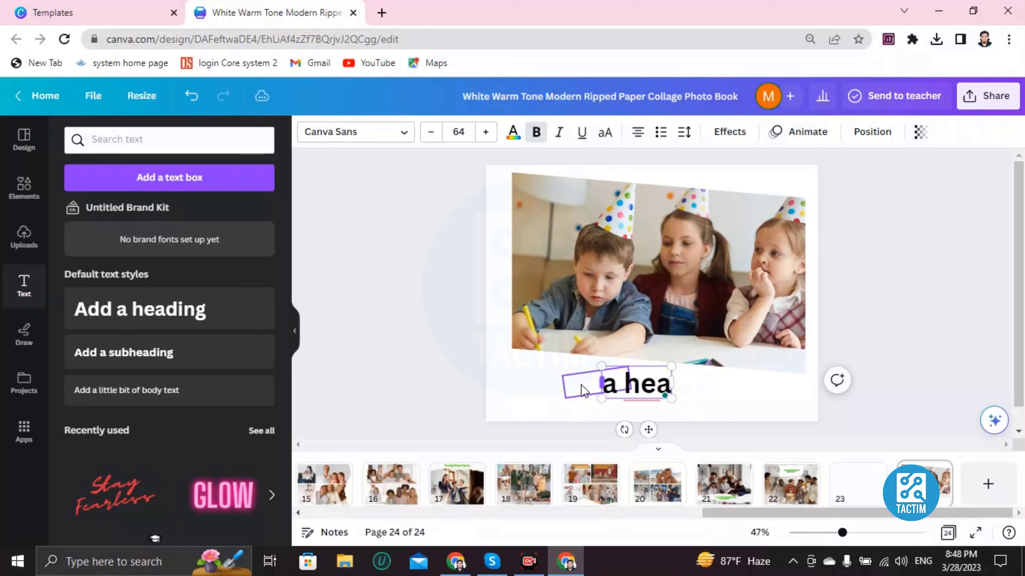
pyautogui.press('BackSpace')
pyautogui.press('BackSpace')
pyautogui.press('BackSpace')
pyautogui.press('BackSpace')
pyautogui.press('BackSpace')
# Try a short two-word text in the empty red script box beneath the photo and erase it again.
pyautogui.click(620, 385)
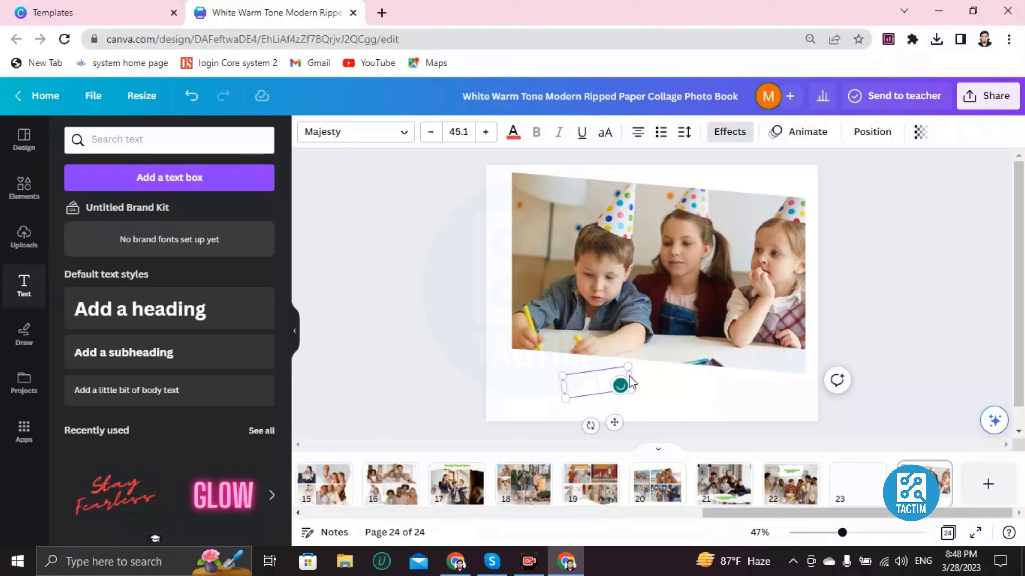
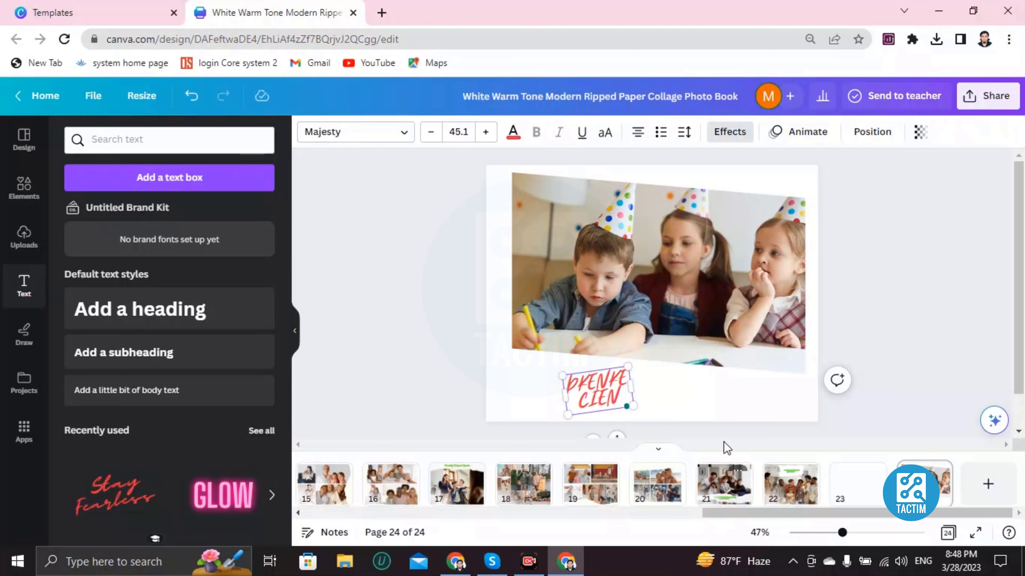
pyautogui.click(703, 394)
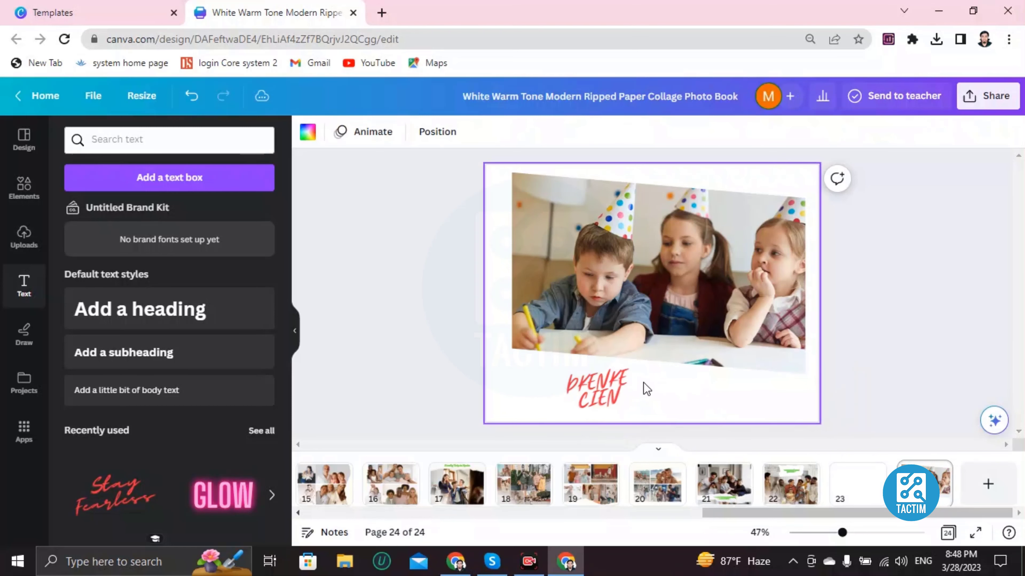
pyautogui.click(602, 389)
pyautogui.click(603, 390)
pyautogui.press('BackSpace')
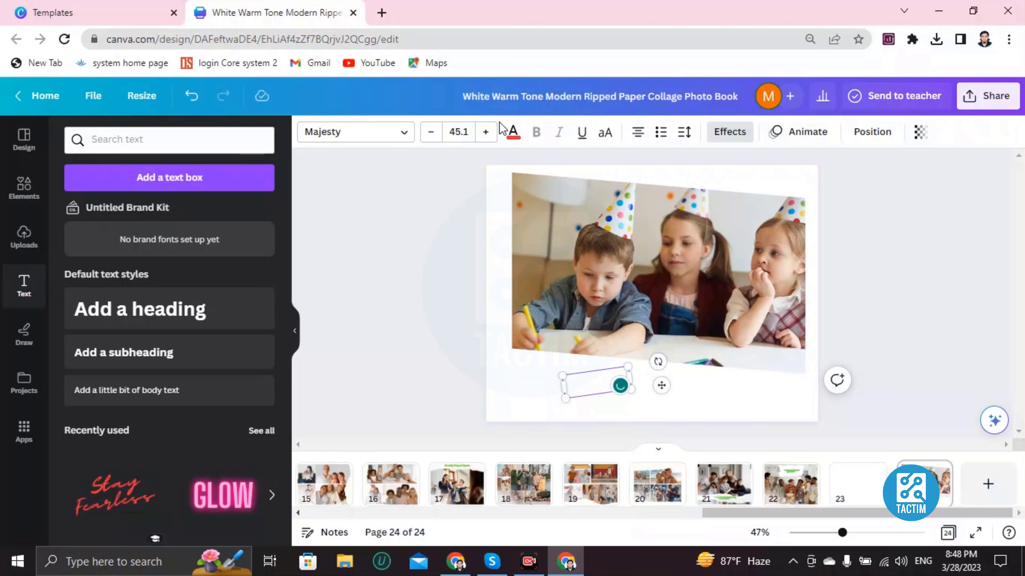
# Fill page 24's background with the black-to-gold default gradient.
pyautogui.click(492, 187)
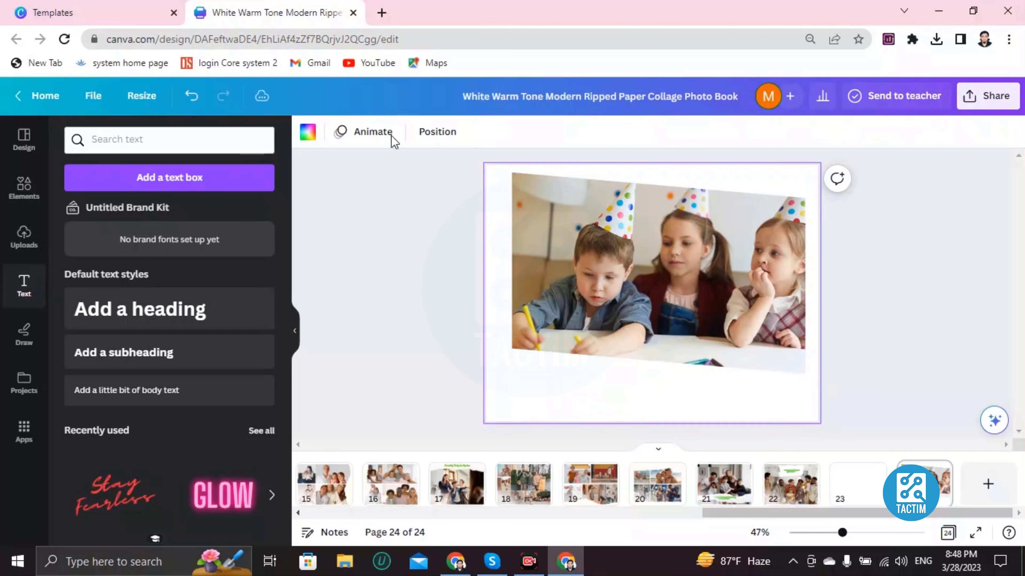
pyautogui.click(308, 140)
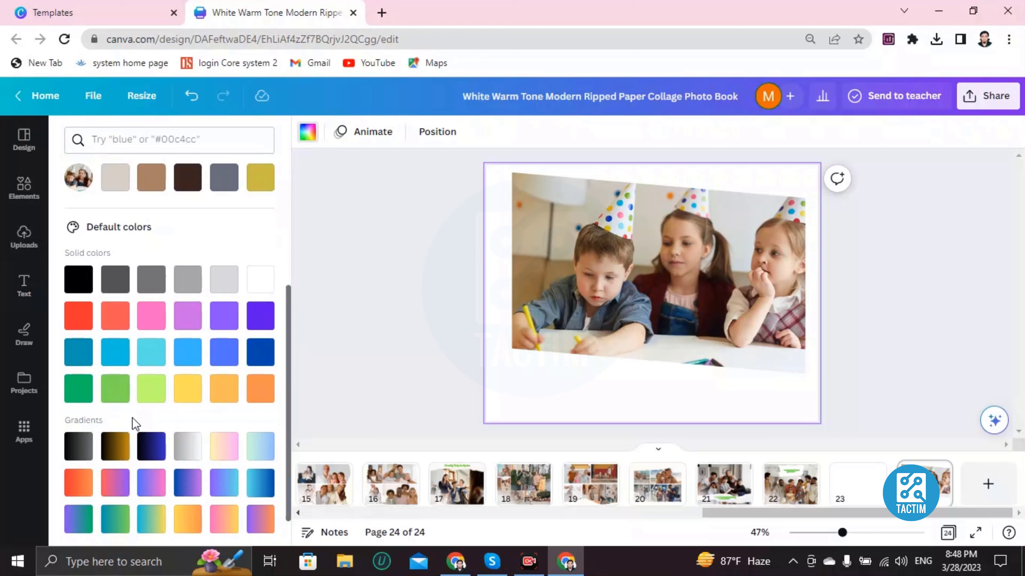
pyautogui.click(117, 445)
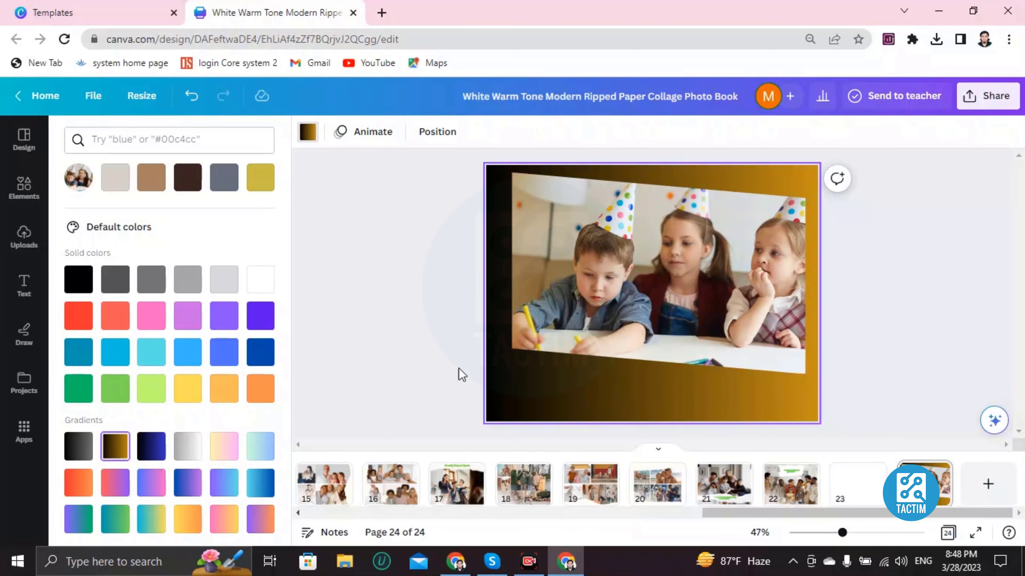
# Clear the previous element search and search the elements for "BIRTHDAY BACKGROUND".
pyautogui.click(23, 186)
pyautogui.click(153, 140)
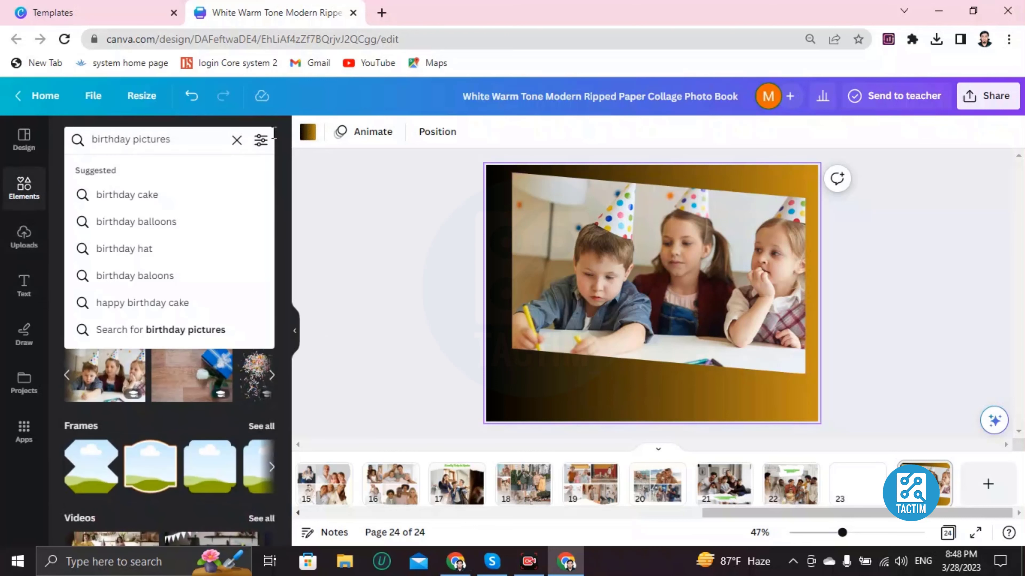
pyautogui.click(236, 141)
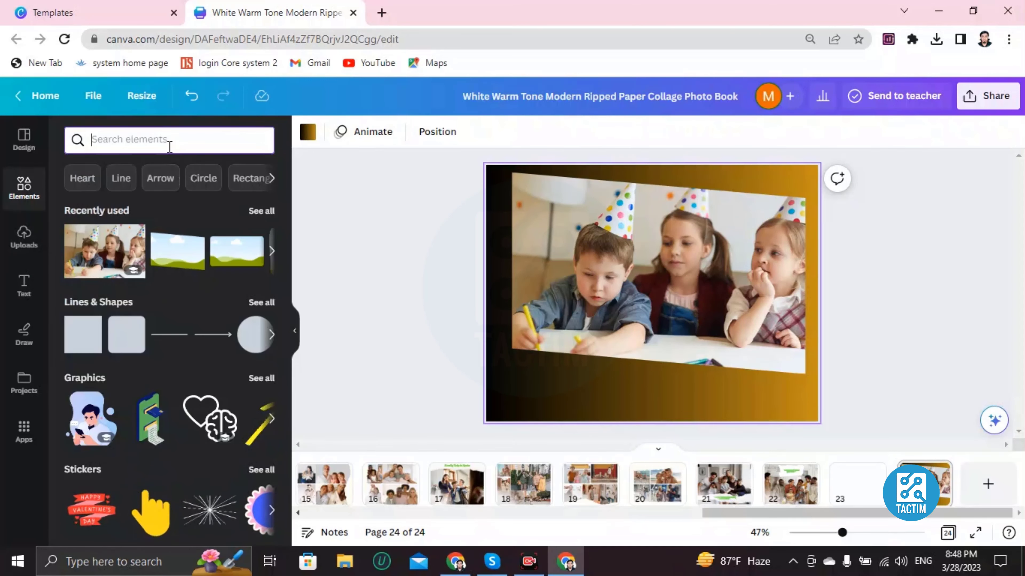
pyautogui.write('BIRTHD')
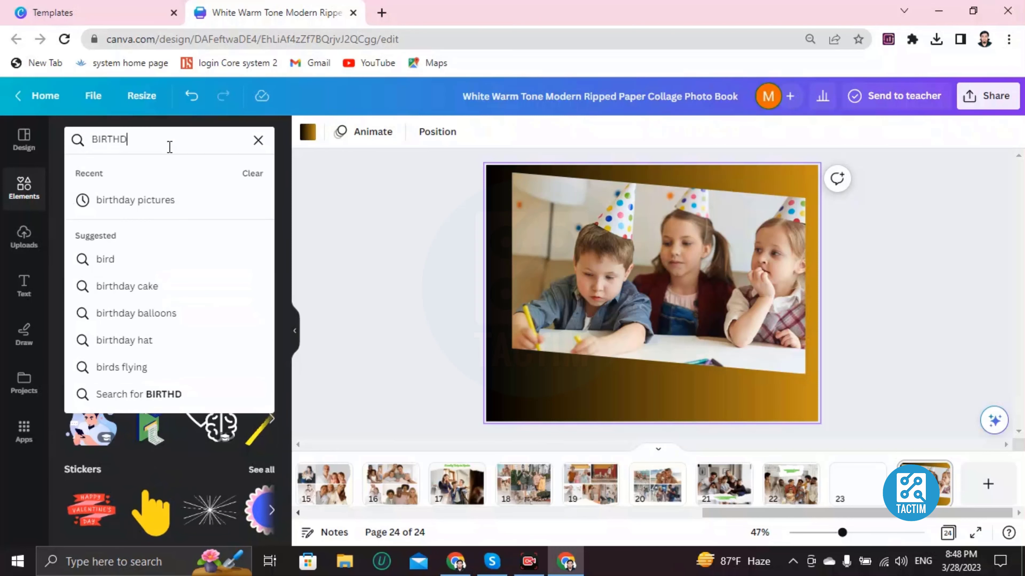
pyautogui.write('AY BAVC')
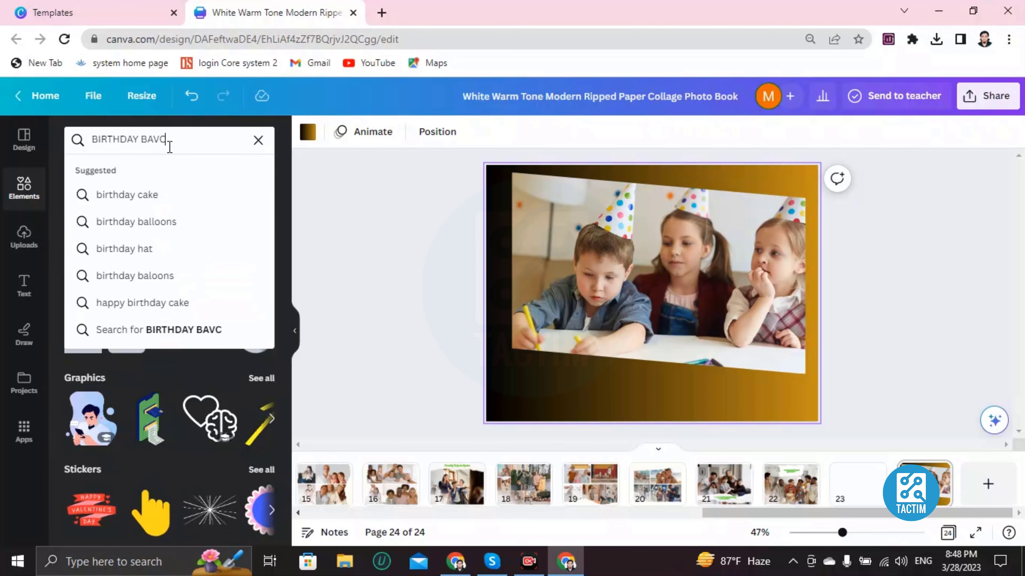
pyautogui.press('BackSpace')
pyautogui.press('BackSpace')
pyautogui.write('CKGRO')
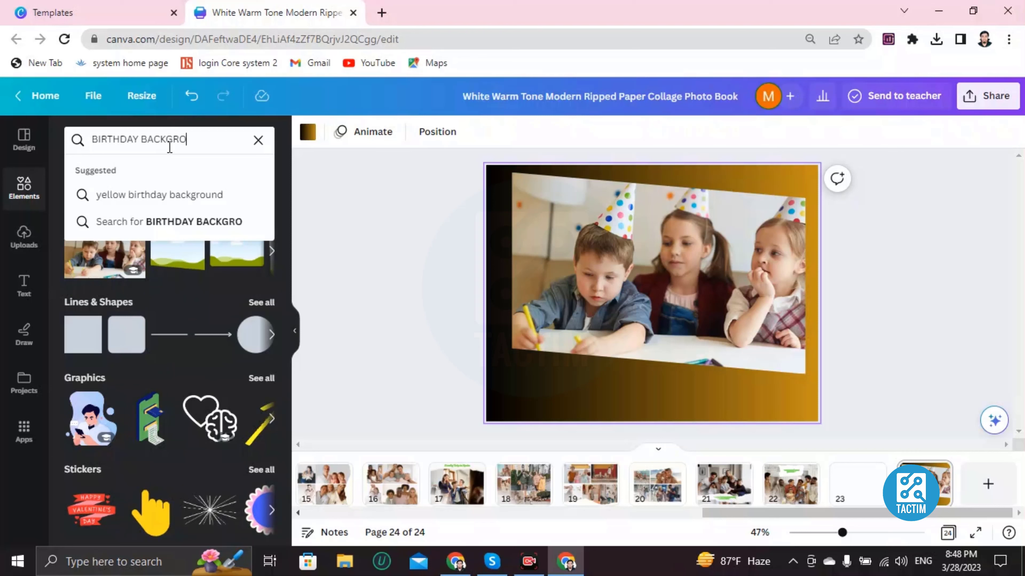
pyautogui.write('U')
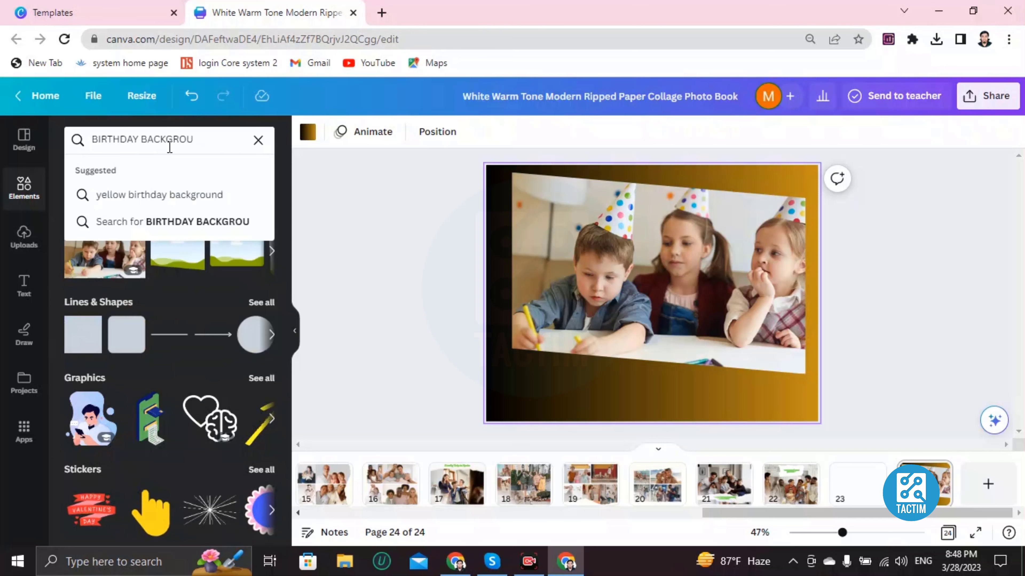
pyautogui.write('DNND')
pyautogui.press('Return')
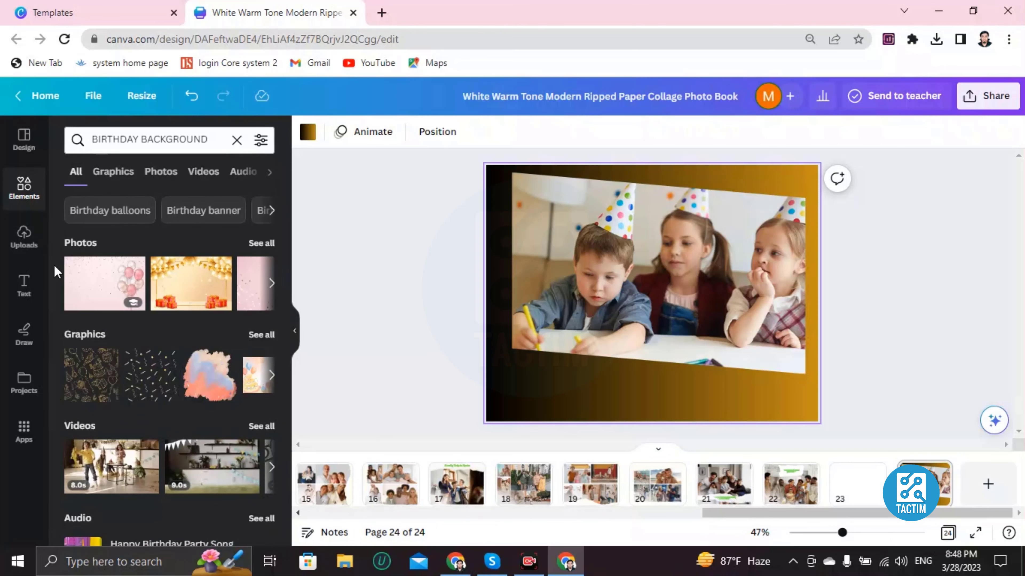
# Try to lay the golden balloons-and-gifts background photo over the framed children's photo on page 24.
pyautogui.click(232, 287)
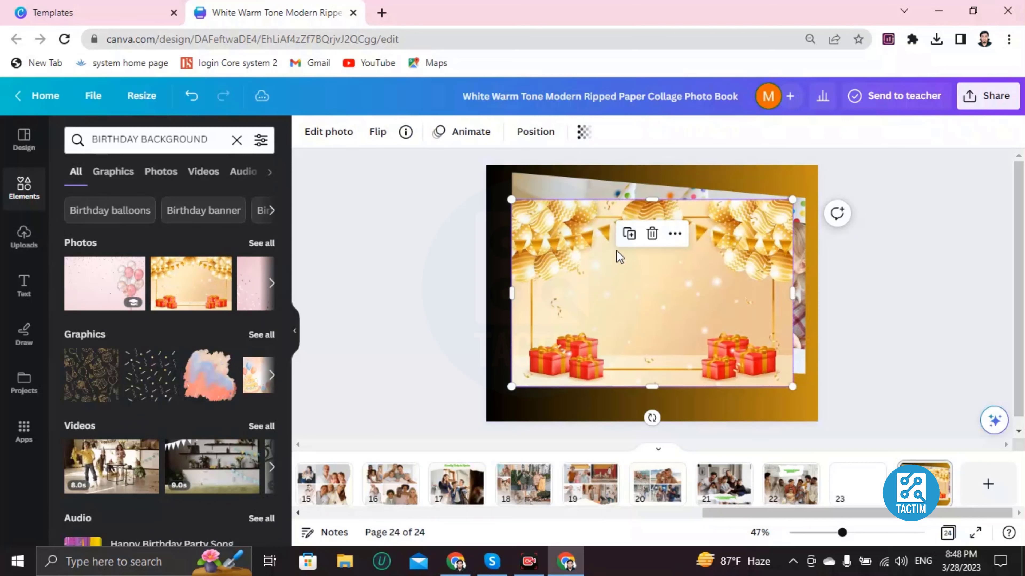
pyautogui.moveTo(530, 238); pyautogui.dragTo(257, 318)
# Delete the children's photo and the slanted frame that holds it from page 24.
pyautogui.click(536, 278)
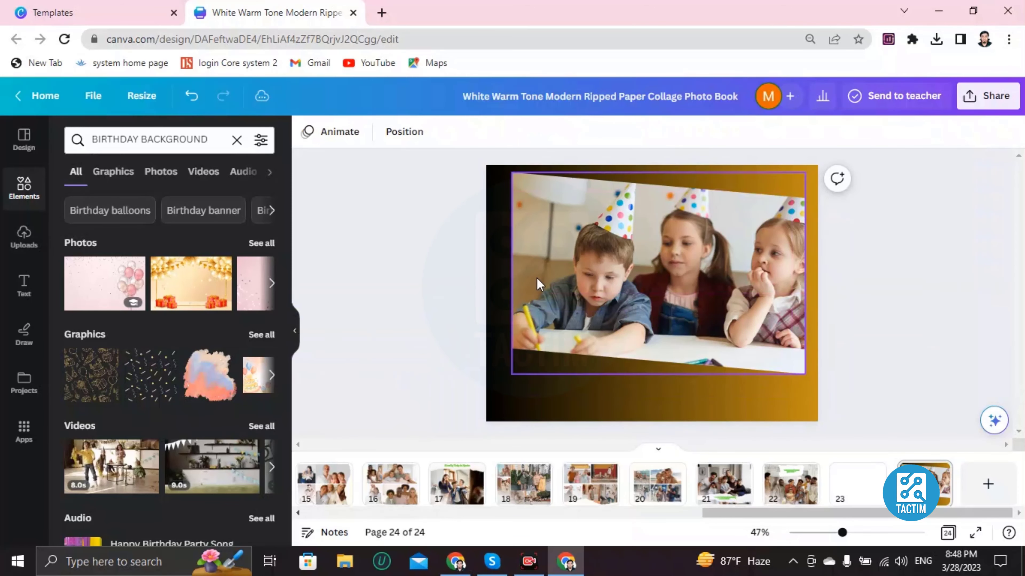
pyautogui.press('Delete')
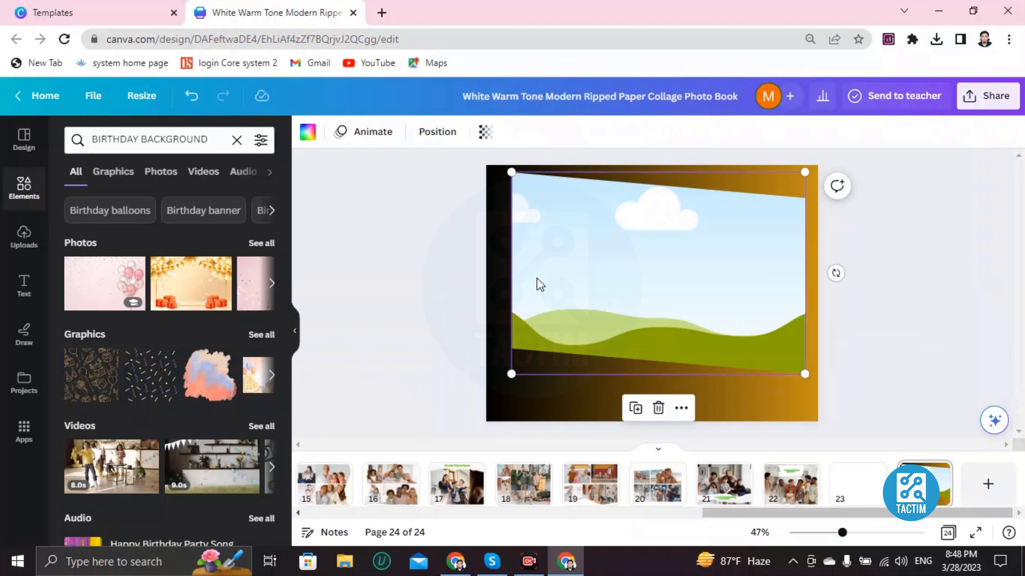
pyautogui.press('Delete')
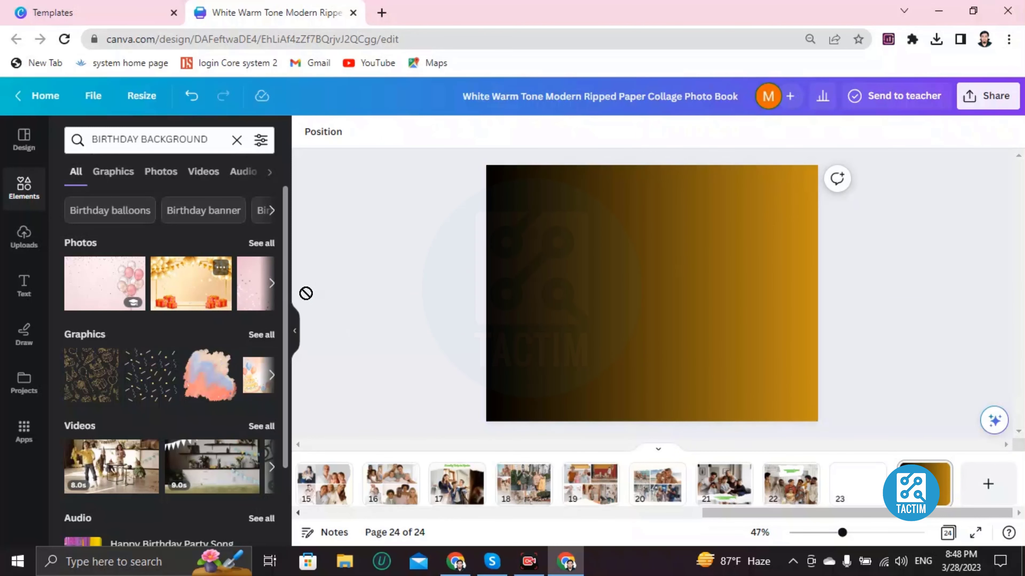
# Add the golden balloons-and-gifts photo to page 24, enlarge it to the page's full width and align it with the top edge.
pyautogui.moveTo(306, 293); pyautogui.dragTo(570, 227)
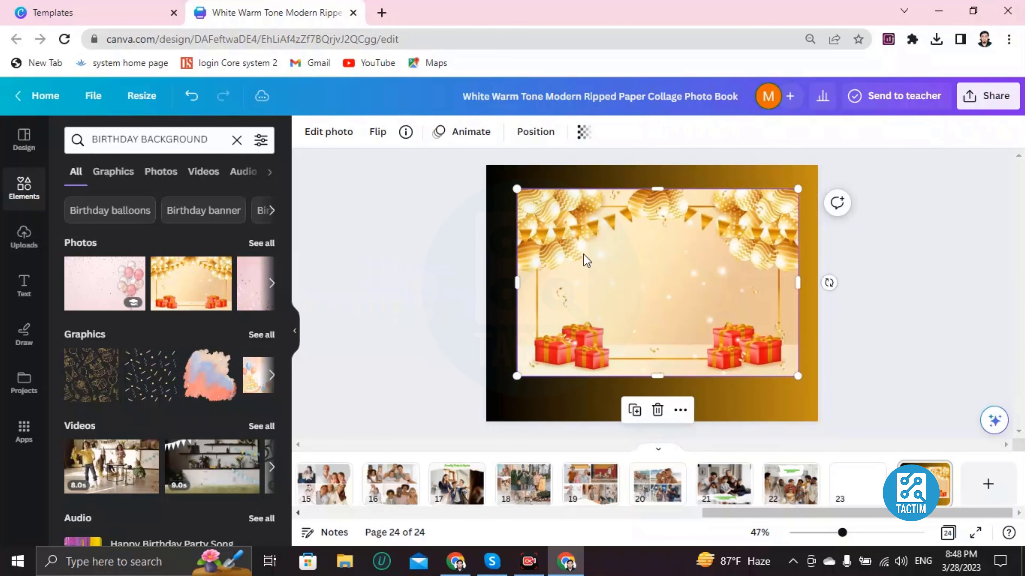
pyautogui.moveTo(524, 194); pyautogui.dragTo(492, 173)
pyautogui.moveTo(799, 374); pyautogui.dragTo(821, 392)
pyautogui.moveTo(636, 333)
pyautogui.mouseDown()
pyautogui.moveTo(633, 341)
pyautogui.moveTo(634, 323)
pyautogui.mouseUp()
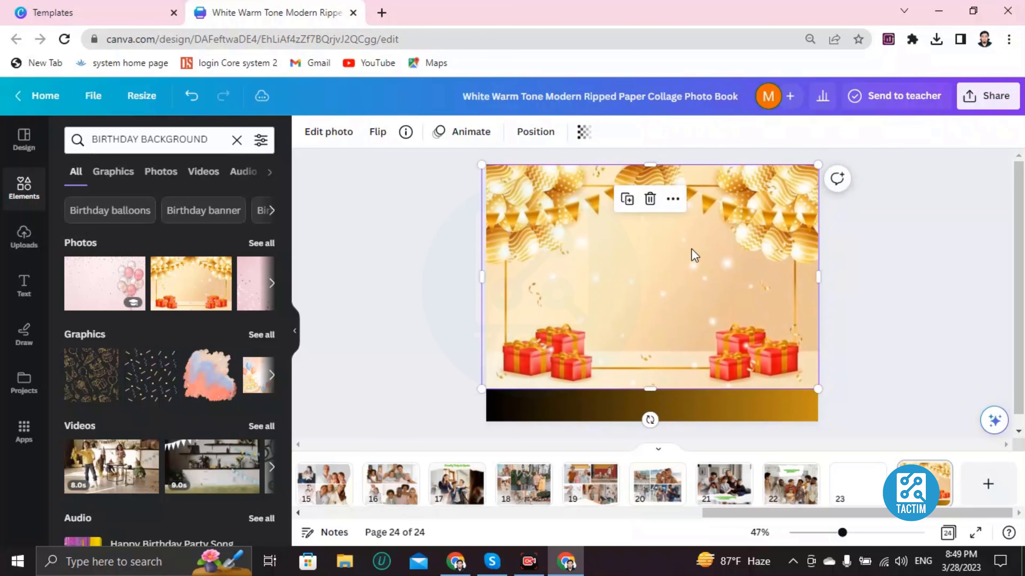
# Add the recently used slanted frame to page 24 and place it centrally between the golden balloons and the gift boxes.
pyautogui.click(14, 197)
pyautogui.click(221, 133)
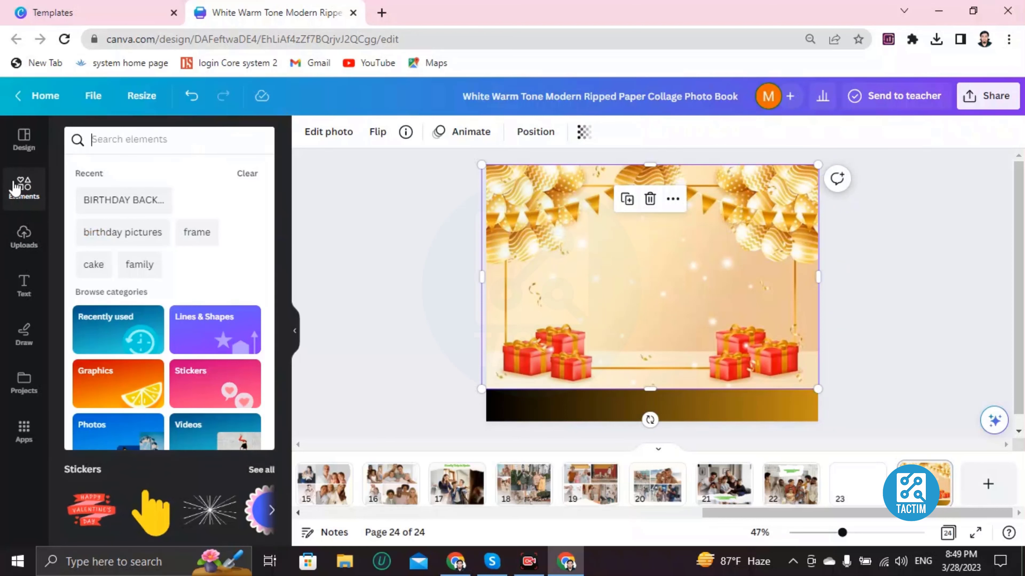
pyautogui.click(91, 251)
pyautogui.moveTo(613, 313); pyautogui.dragTo(638, 276)
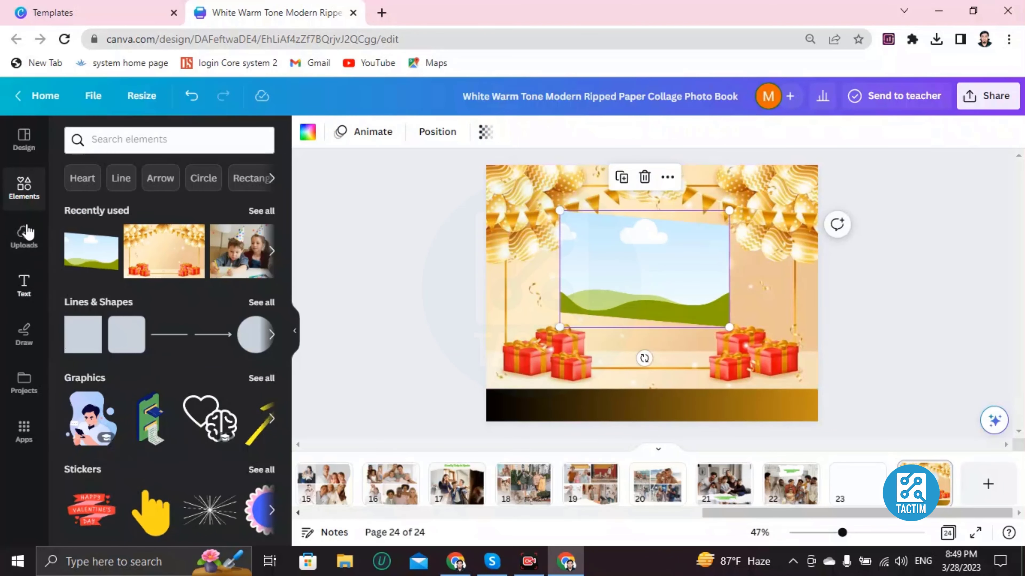
# Try the uploaded portrait photo in page 24's slanted frame and clear the frame again.
pyautogui.click(24, 234)
pyautogui.click(97, 426)
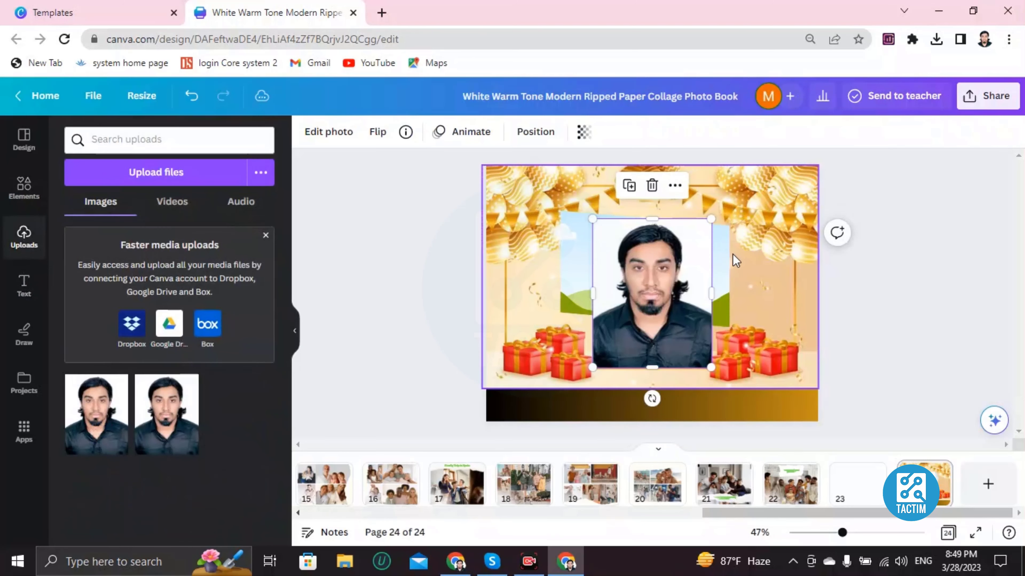
pyautogui.moveTo(648, 293); pyautogui.dragTo(646, 275)
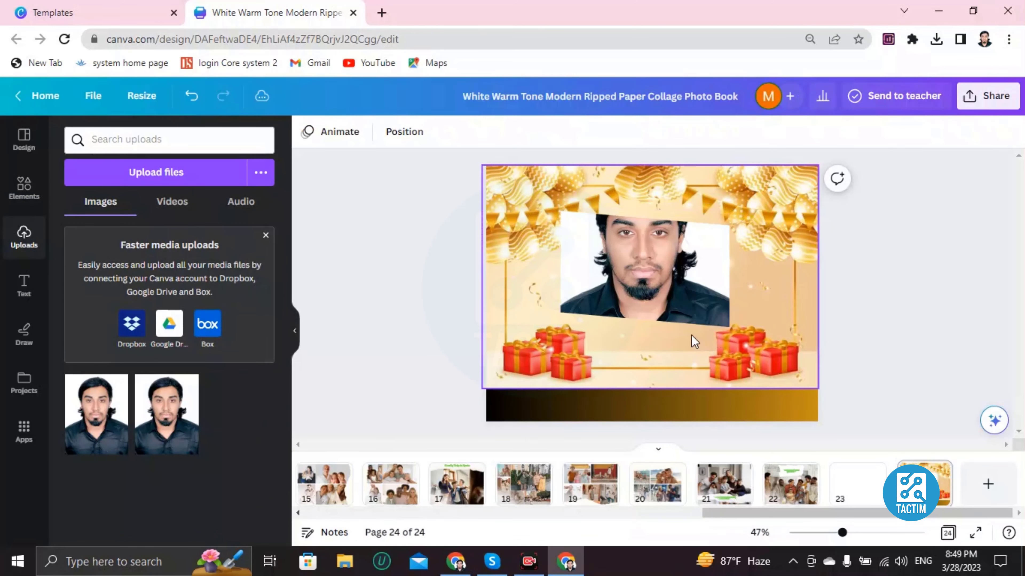
pyautogui.click(638, 298)
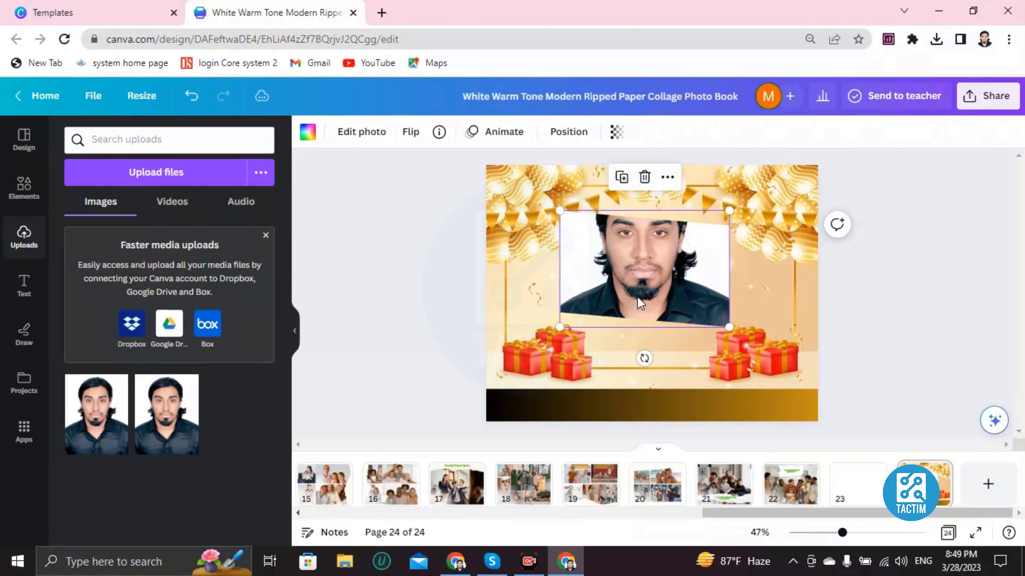
pyautogui.press('Delete')
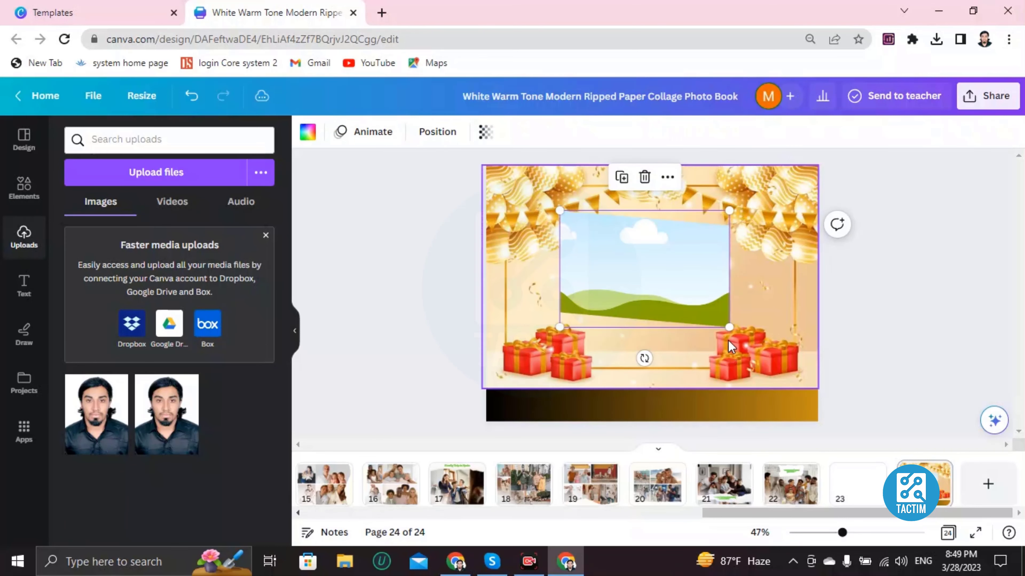
# Add five new pages after page 24, extending the photo book to page 29.
pyautogui.click(977, 488)
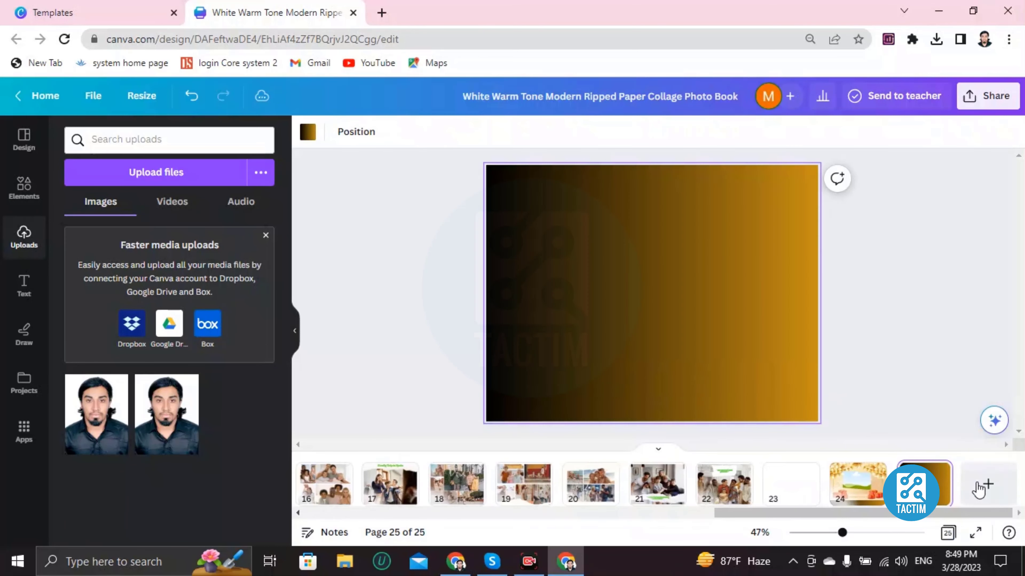
pyautogui.click(980, 488)
pyautogui.click(982, 490)
pyautogui.click(981, 489)
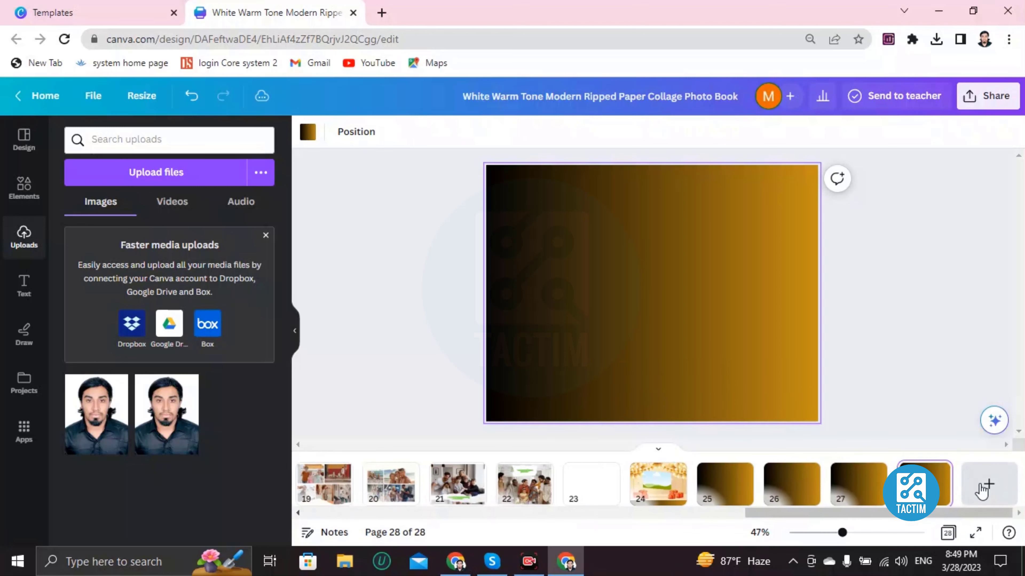
pyautogui.click(980, 486)
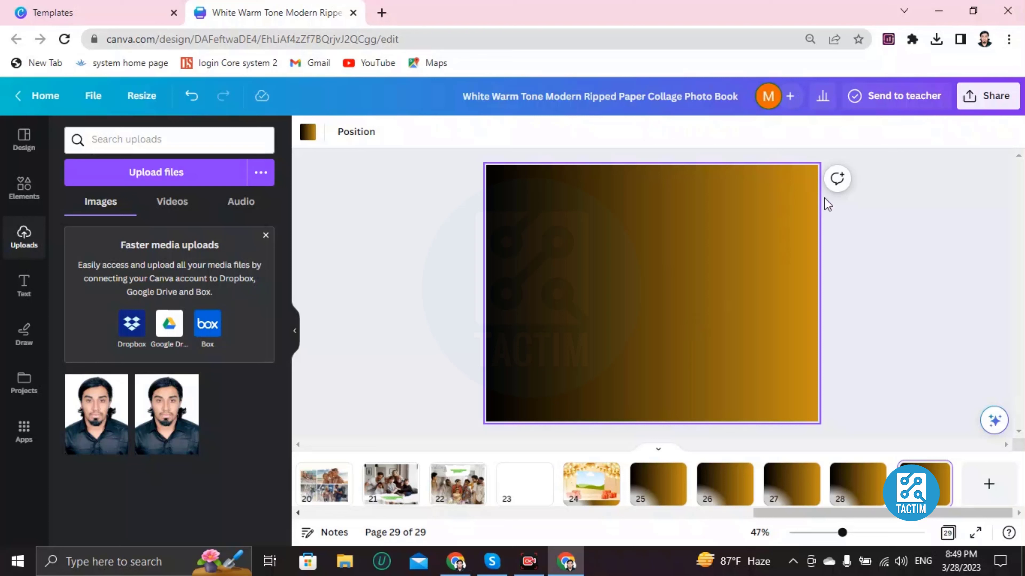
# Review the design's sharing options and set the collaboration link access to Anyone with the link.
pyautogui.click(995, 97)
pyautogui.scroll(-2, 821, 224)
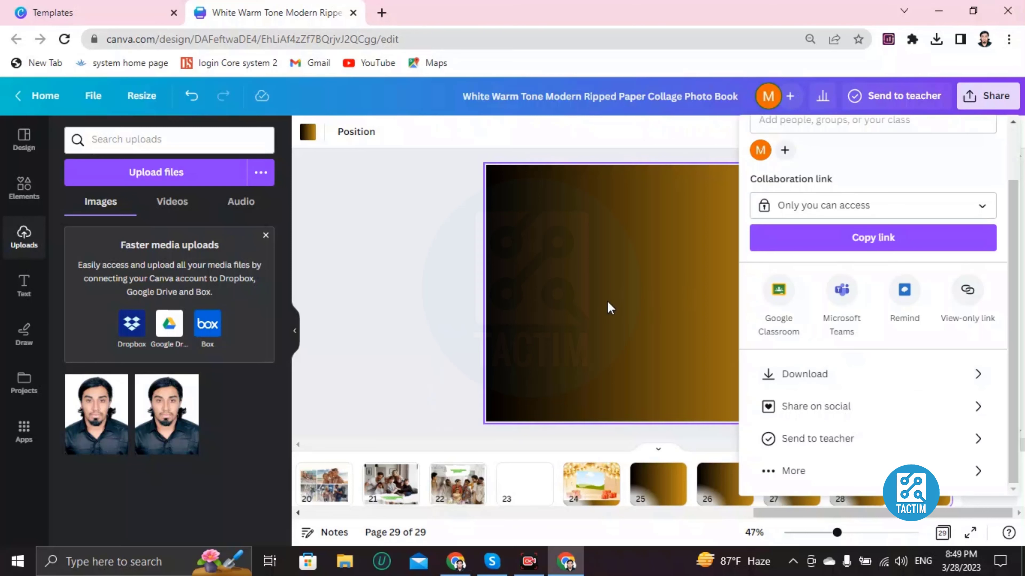
pyautogui.scroll(2, 807, 271)
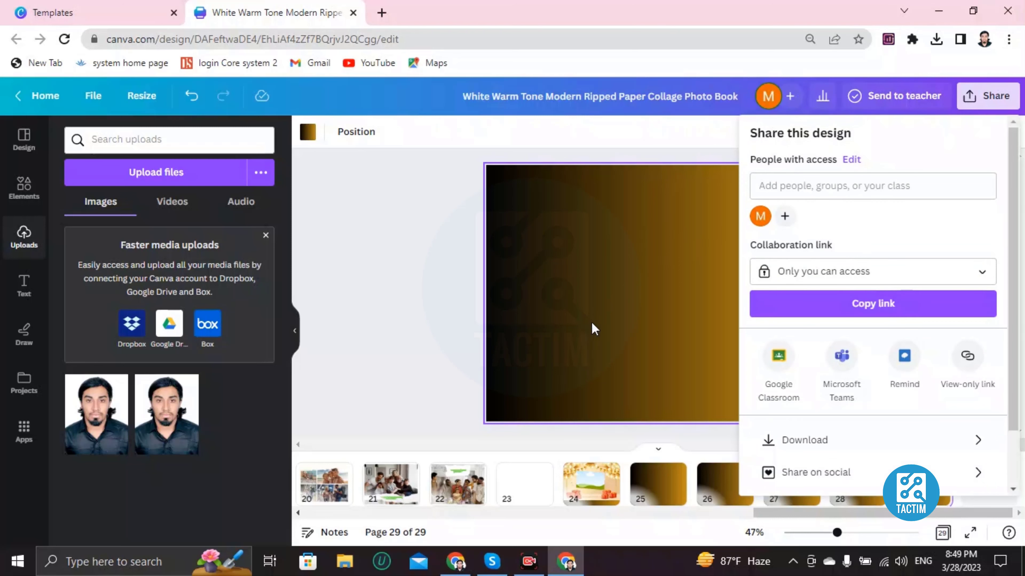
pyautogui.click(802, 277)
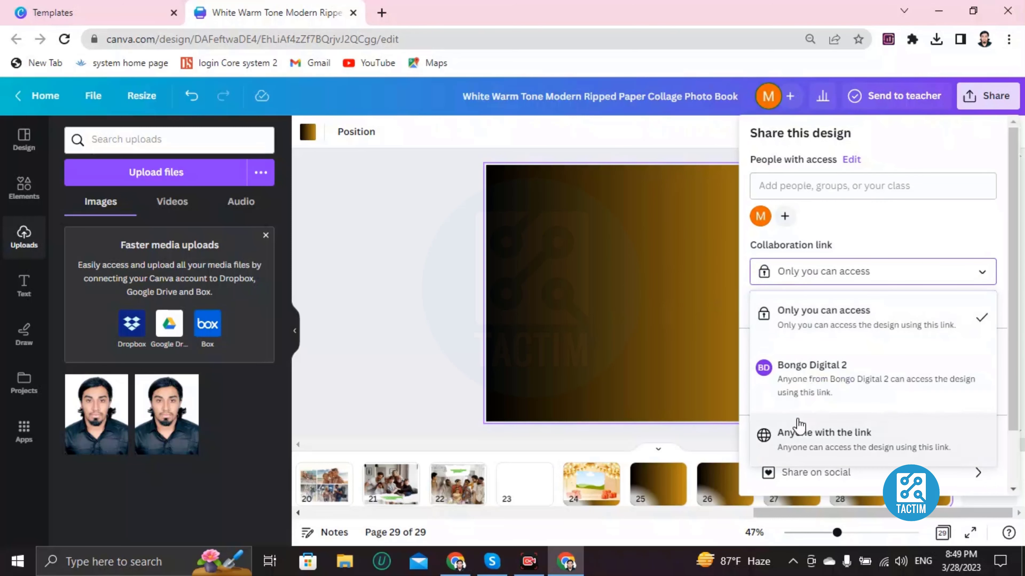
pyautogui.click(792, 442)
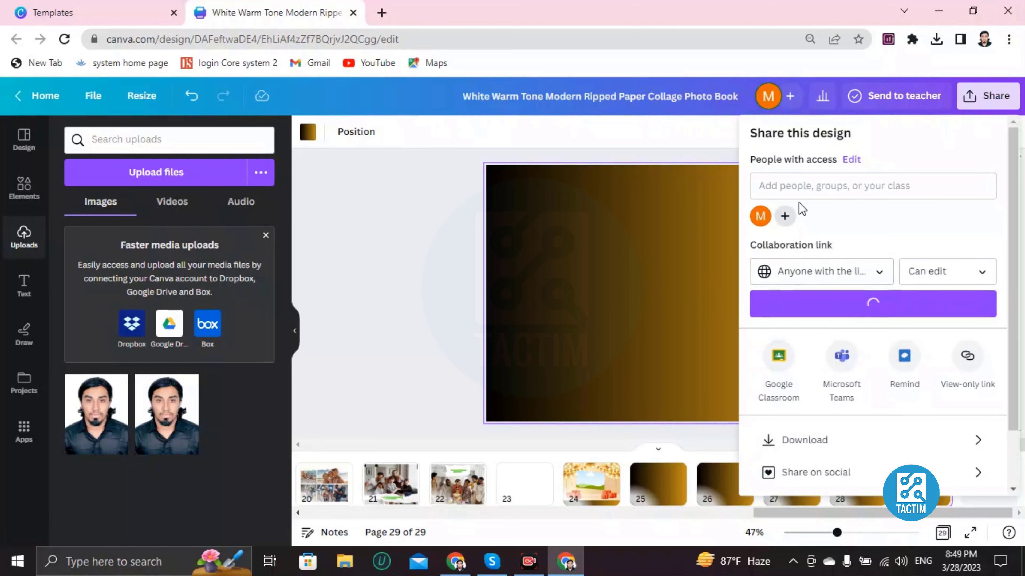
# Try to invite a collaborator to edit the design by e-mail address, and return to page 22.
pyautogui.click(804, 184)
pyautogui.write('rubel')
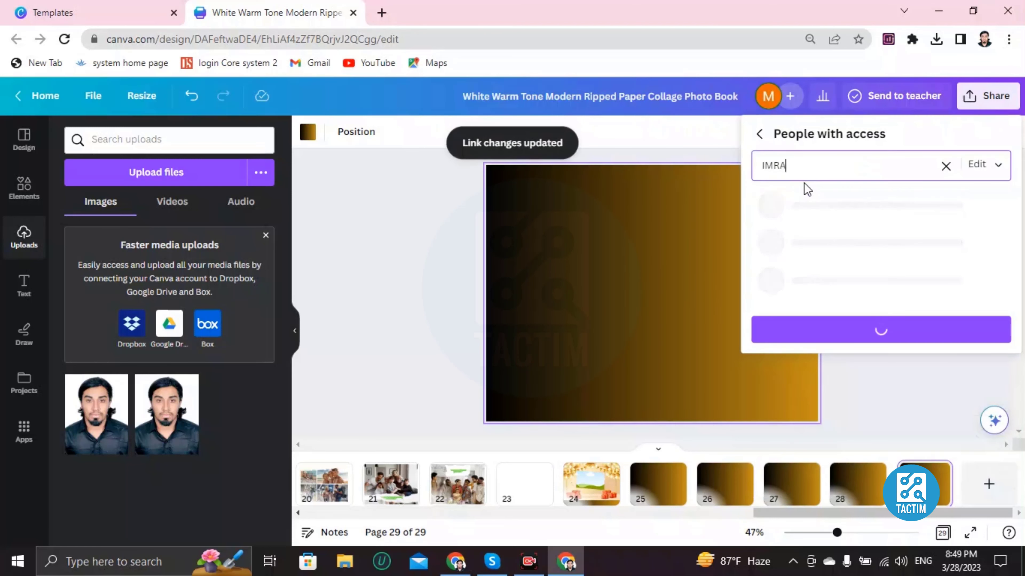
pyautogui.press('BackSpace')
pyautogui.press('BackSpace')
pyautogui.press('BackSpace')
pyautogui.press('BackSpace')
pyautogui.press('BackSpace')
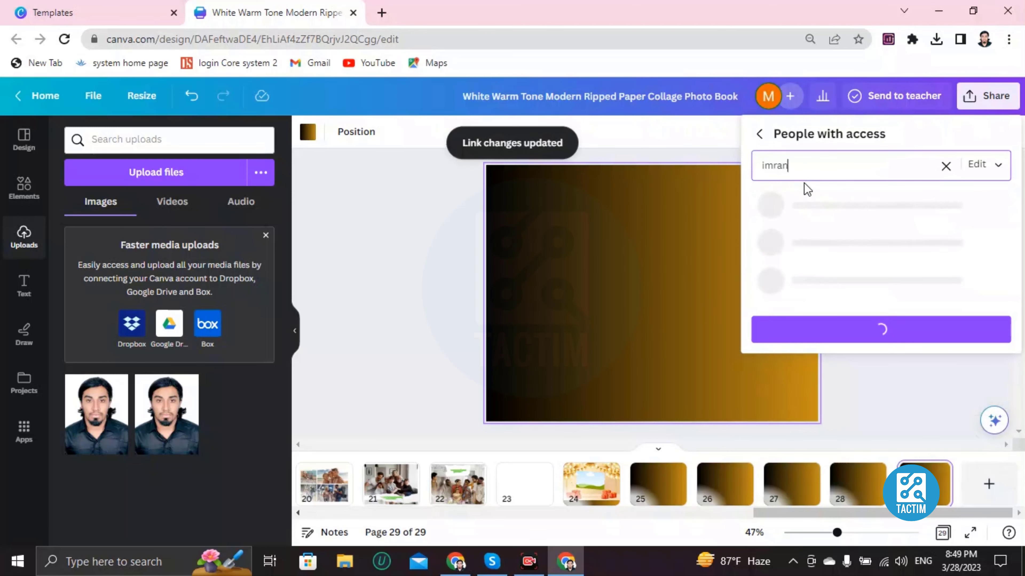
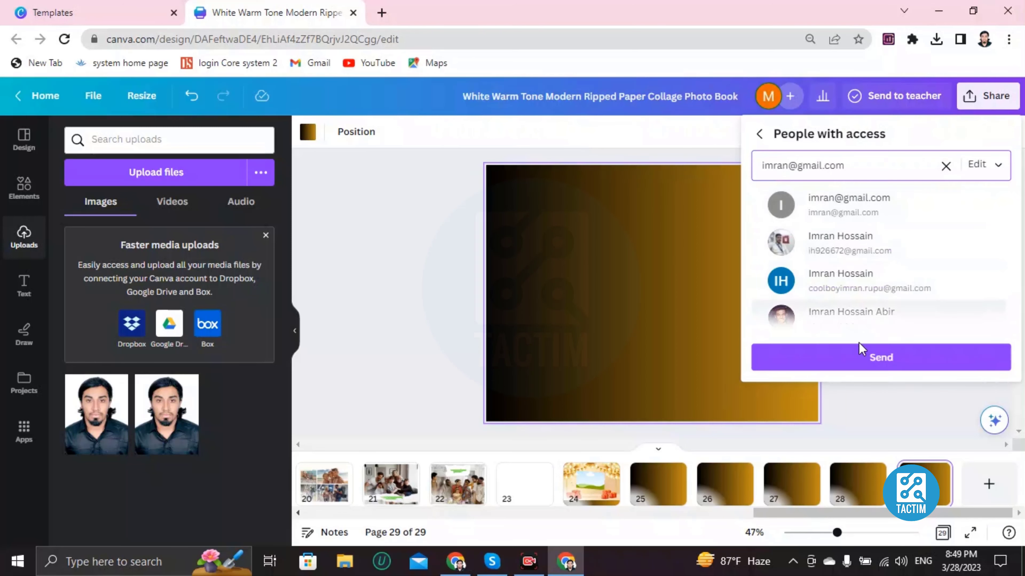
pyautogui.click(882, 366)
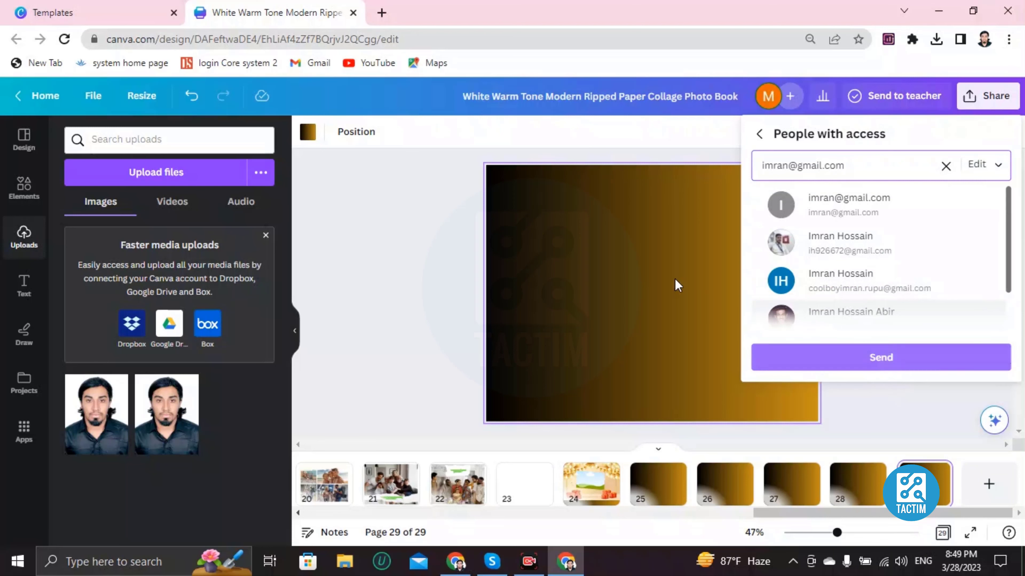
pyautogui.click(444, 488)
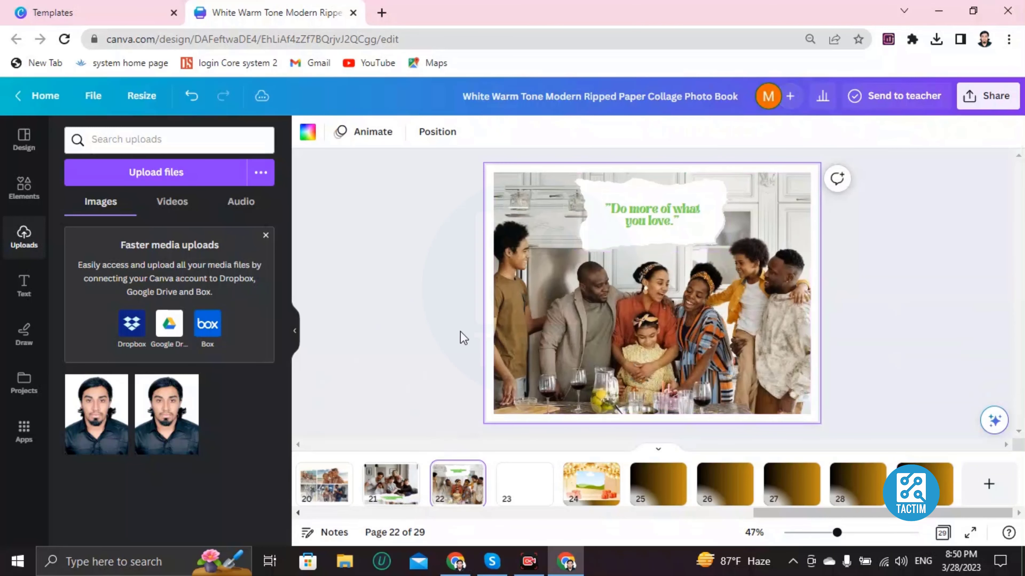
# Reopen the design's sharing options, try to invite a different e-mail address with edit access, and close them.
pyautogui.click(986, 95)
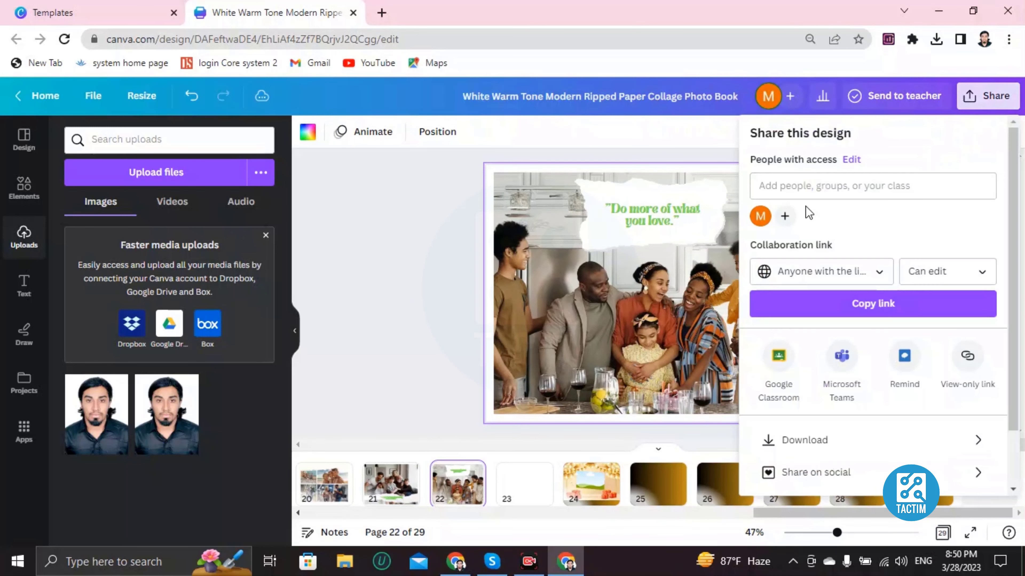
pyautogui.click(799, 188)
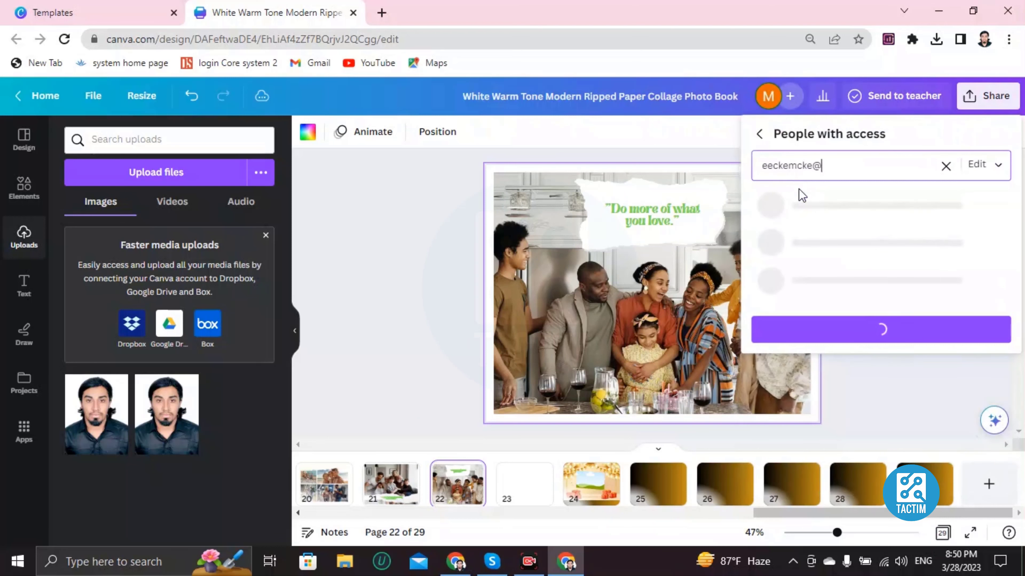
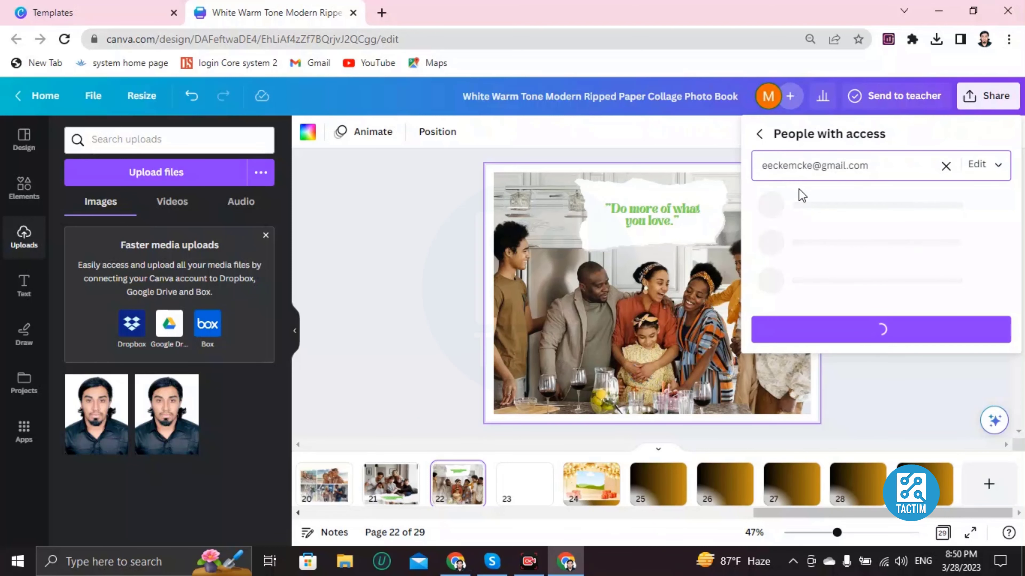
pyautogui.click(877, 294)
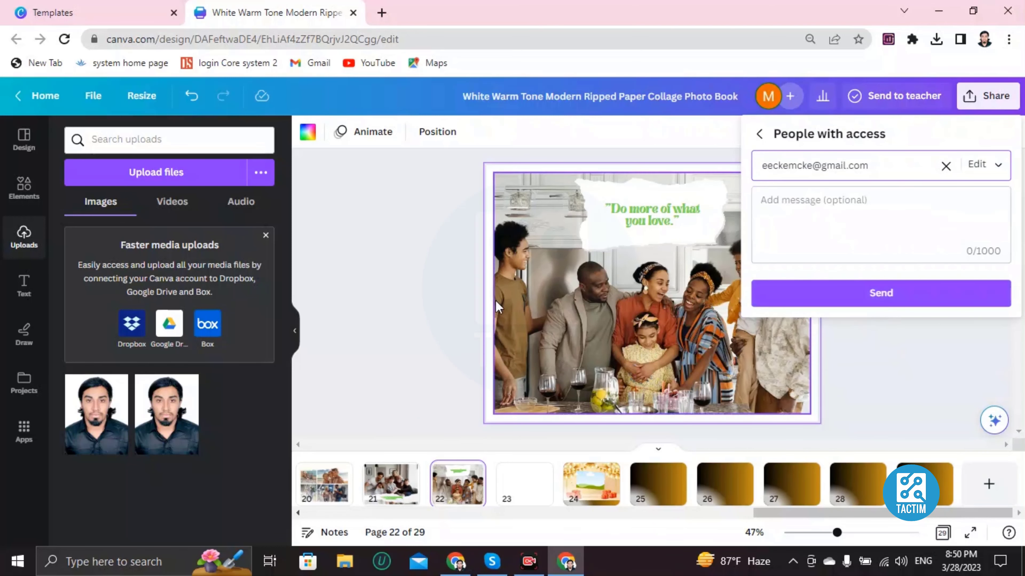
pyautogui.click(408, 281)
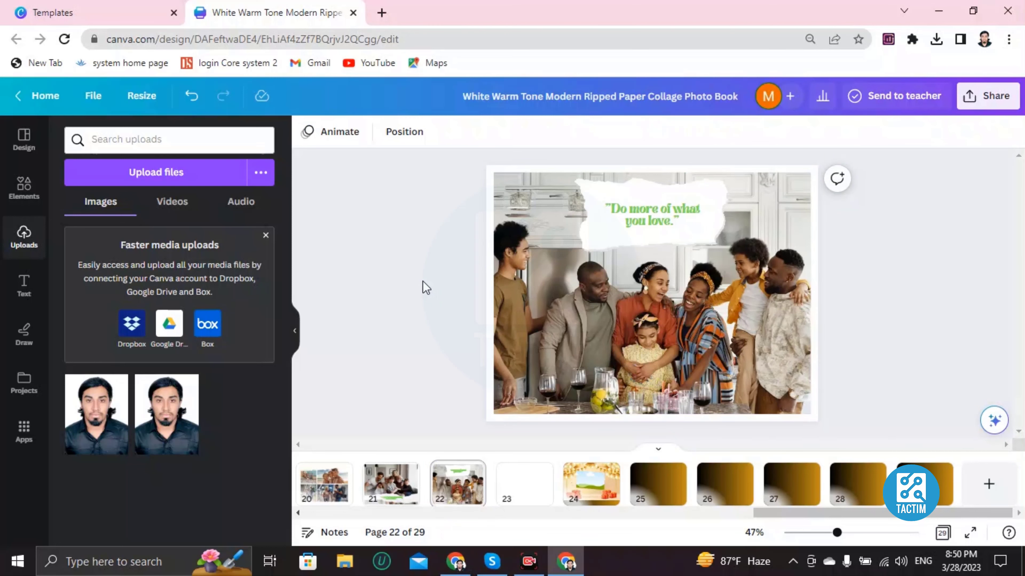